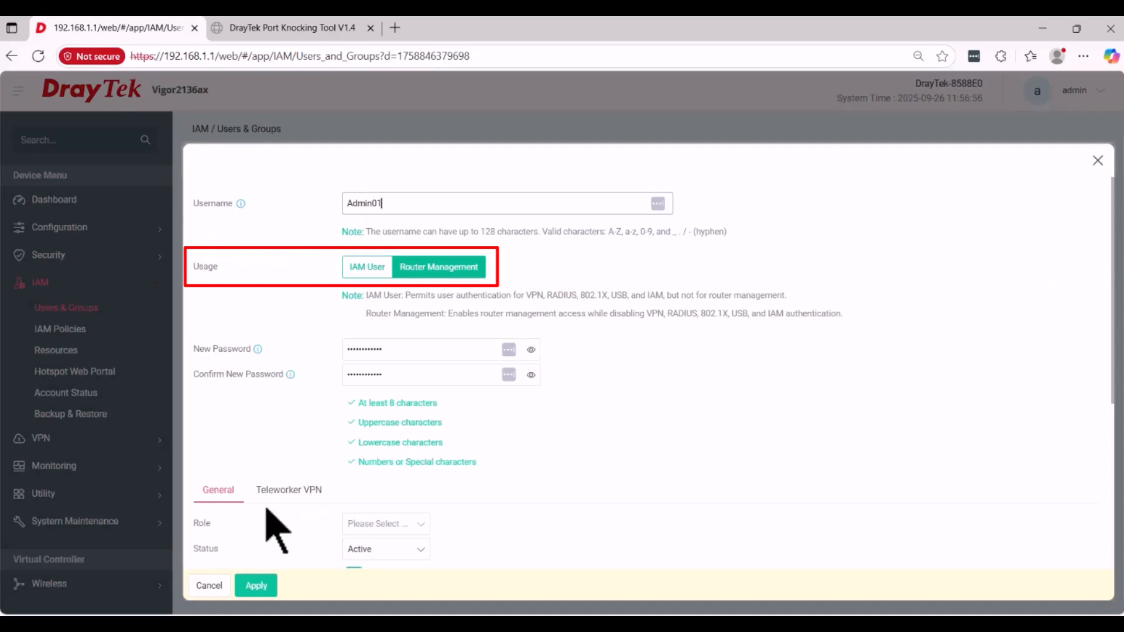
# - Assign the Administrator role to the new router management user
pyautogui.scroll(-4, 295, 512)
pyautogui.click(416, 306)
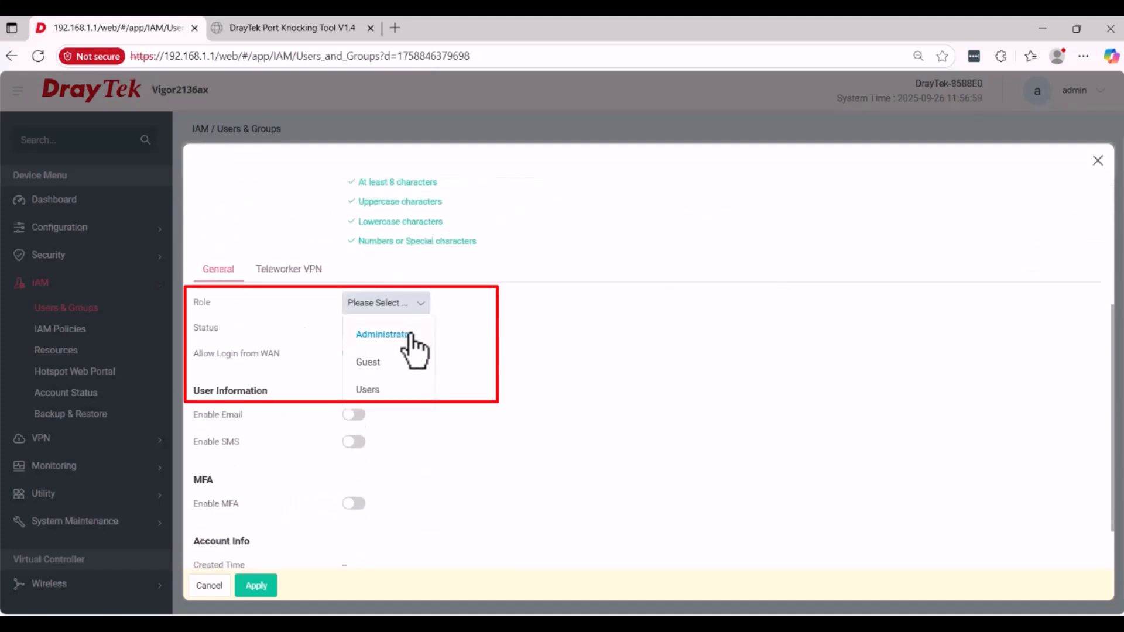
pyautogui.click(410, 336)
# - Enable MFA for the user with TOTP as the allowed method and apply the account settings
pyautogui.scroll(-1, 351, 509)
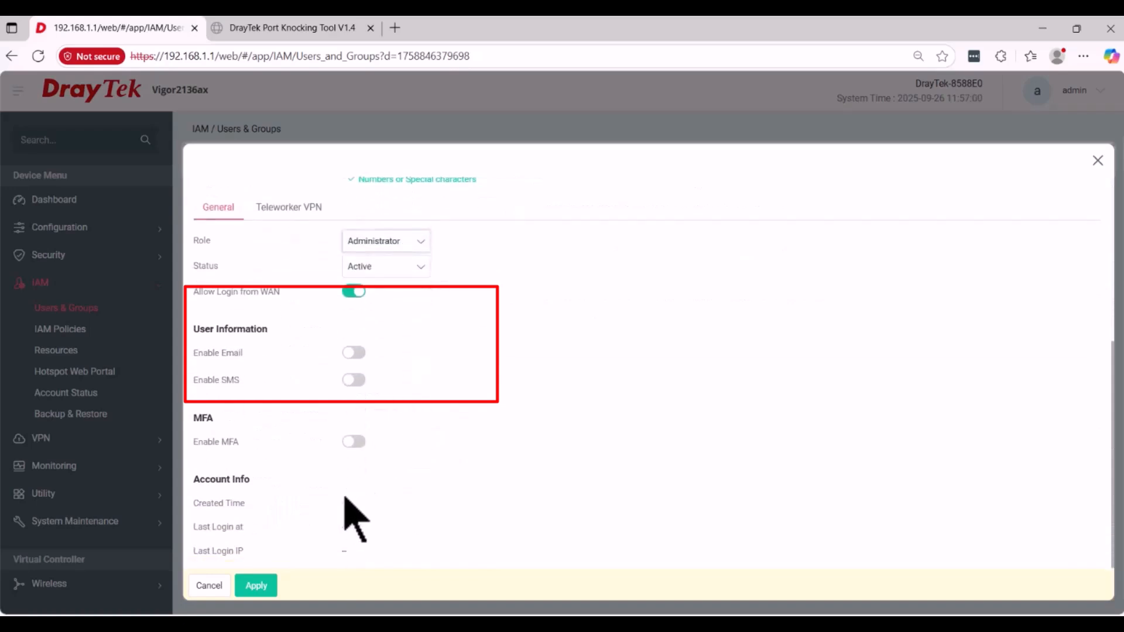
pyautogui.click(362, 440)
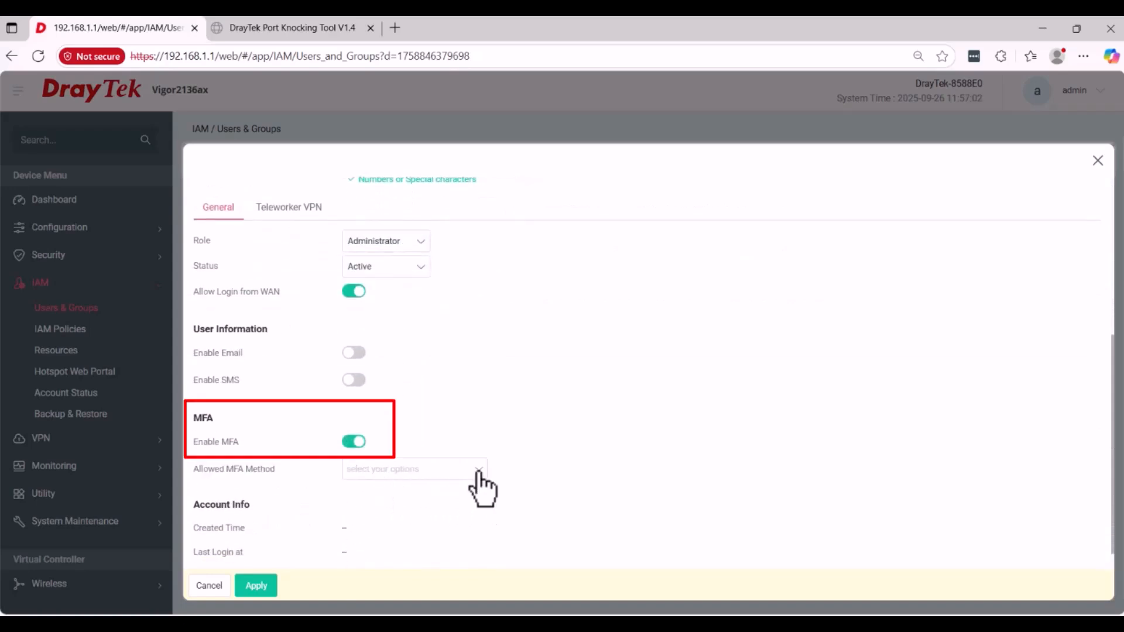
pyautogui.click(477, 472)
pyautogui.scroll(-1, 480, 486)
pyautogui.click(382, 484)
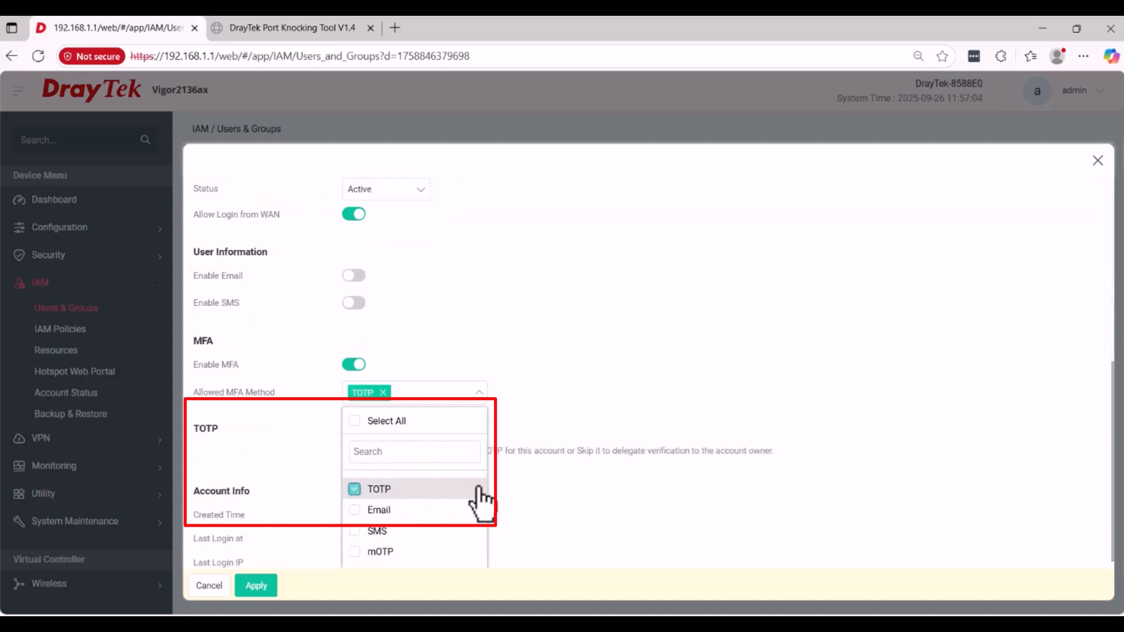
pyautogui.click(266, 587)
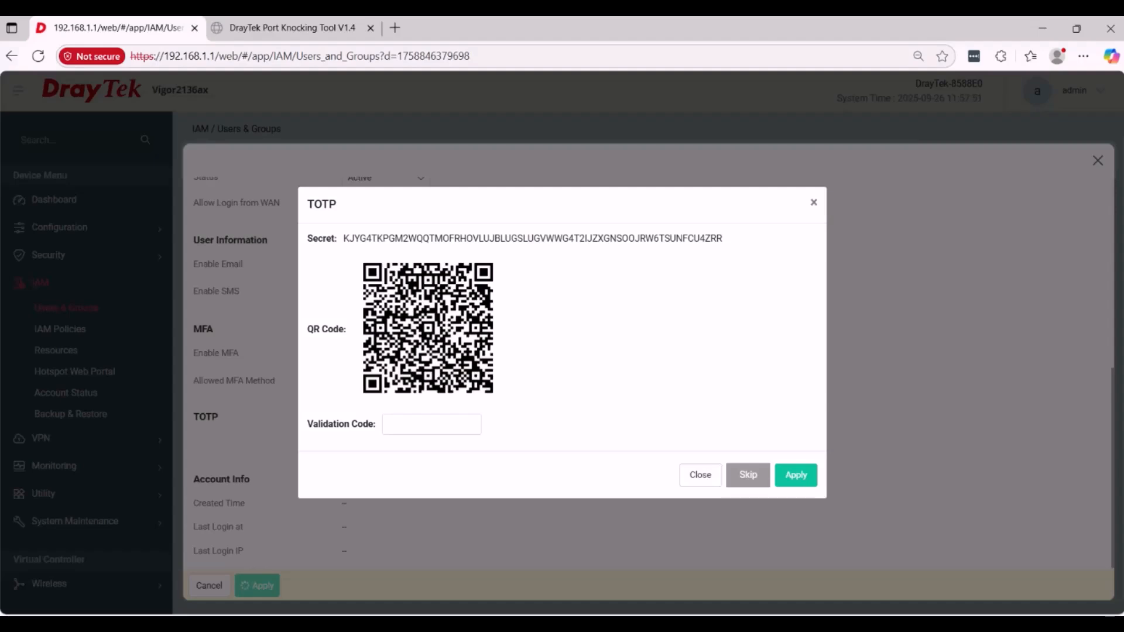
# - Switch to the DrayTek Port Knocking Tool and set the 1st Port of MyTestProfile to 3001
pyautogui.click(338, 35)
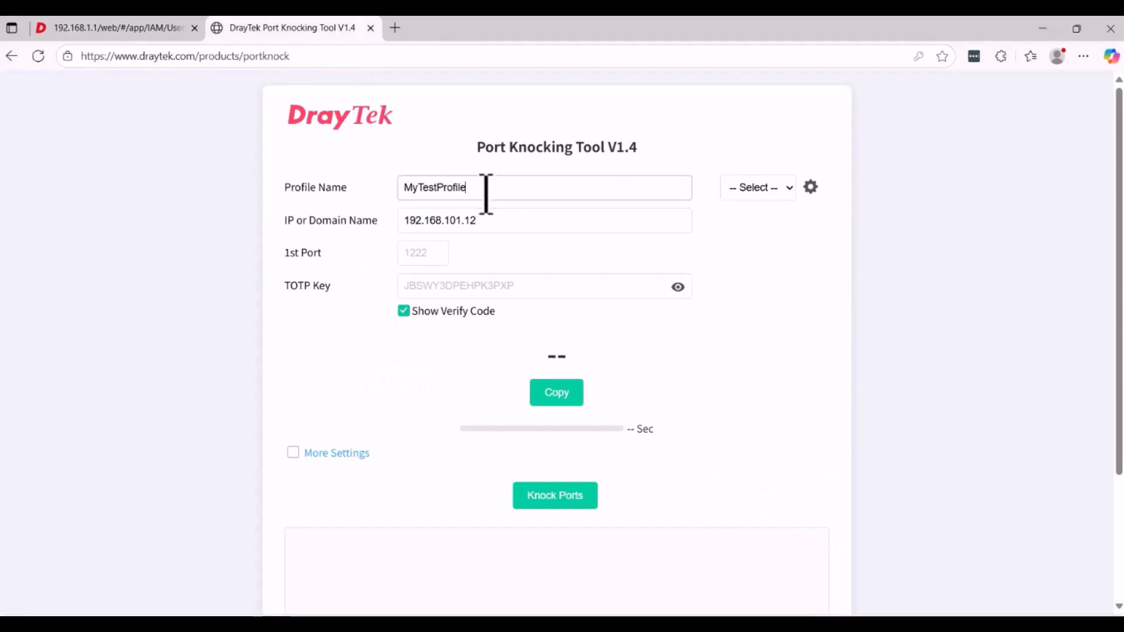
pyautogui.moveTo(484, 188); pyautogui.dragTo(381, 191)
pyautogui.click(480, 216)
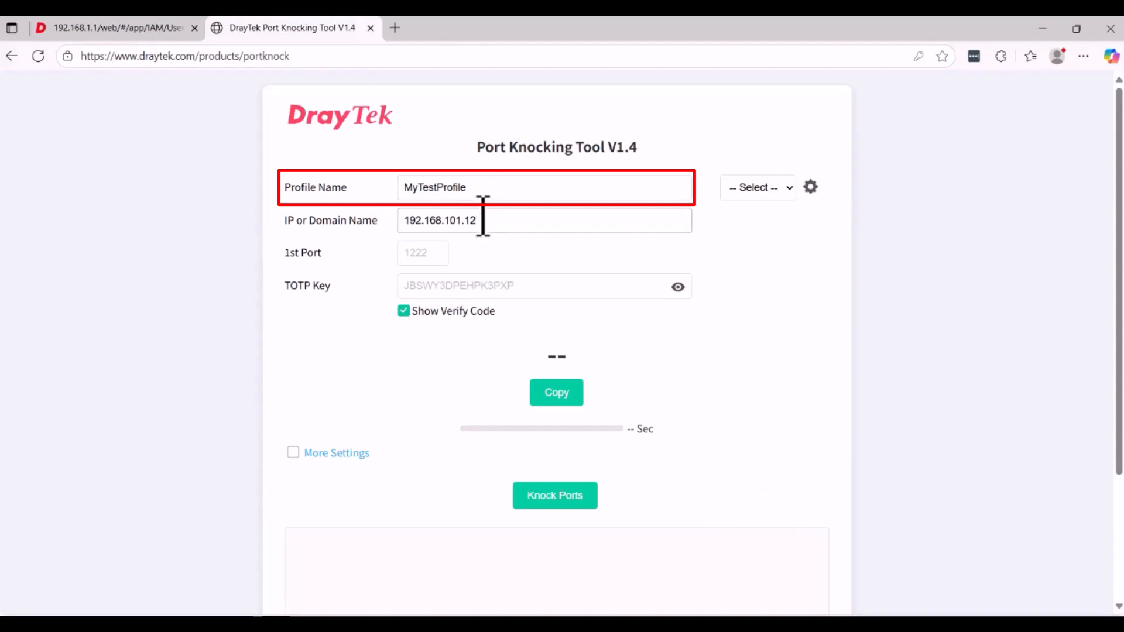
pyautogui.moveTo(483, 219); pyautogui.dragTo(378, 220)
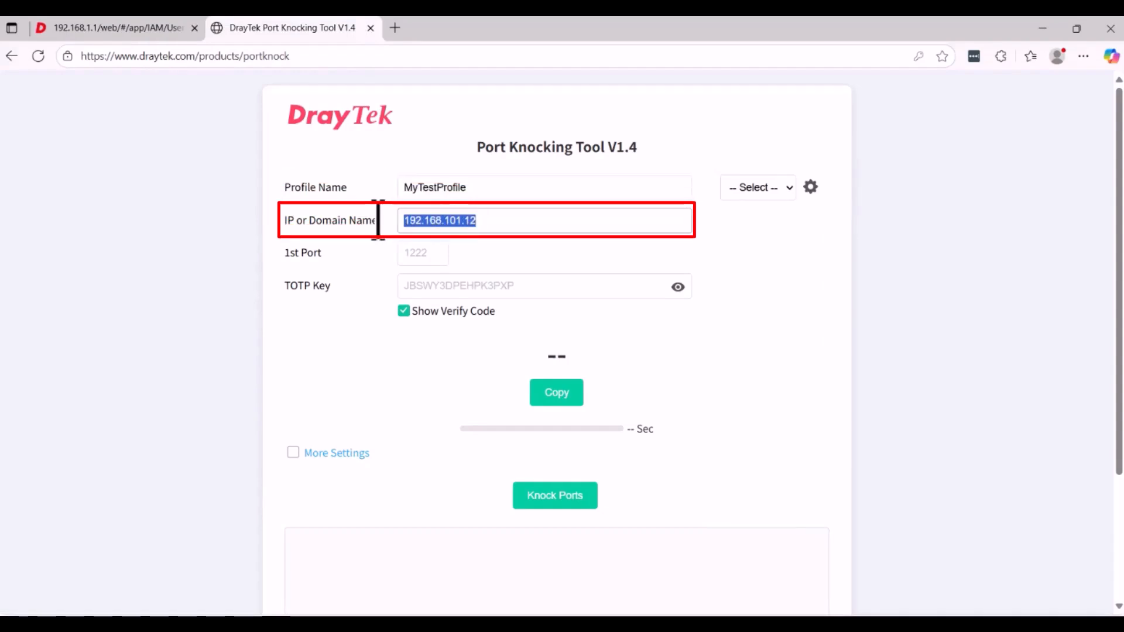
pyautogui.click(420, 255)
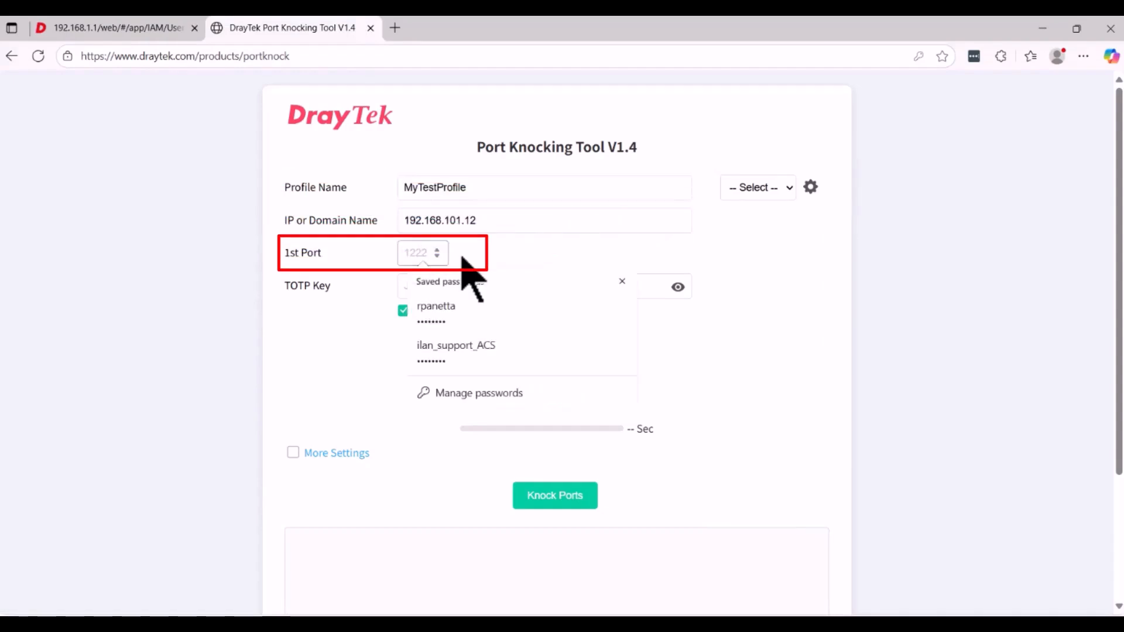
pyautogui.write('3001')
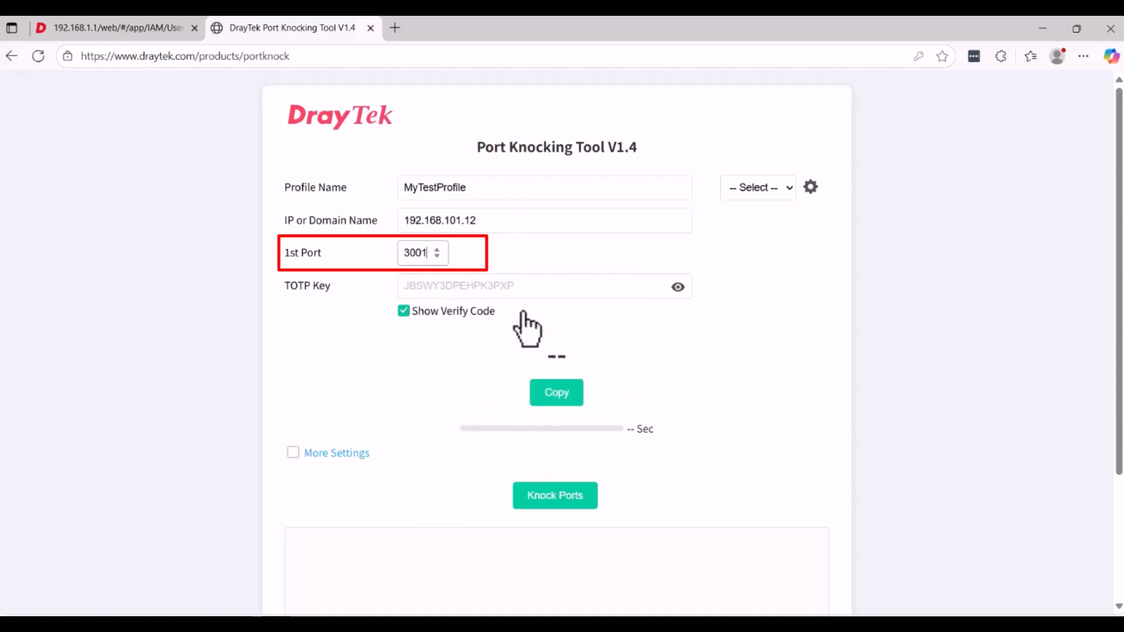
# - Copy the TOTP secret from the router's TOTP dialog and paste it as the TOTP Key in the Port Knocking Tool
pyautogui.click(527, 288)
pyautogui.click(165, 34)
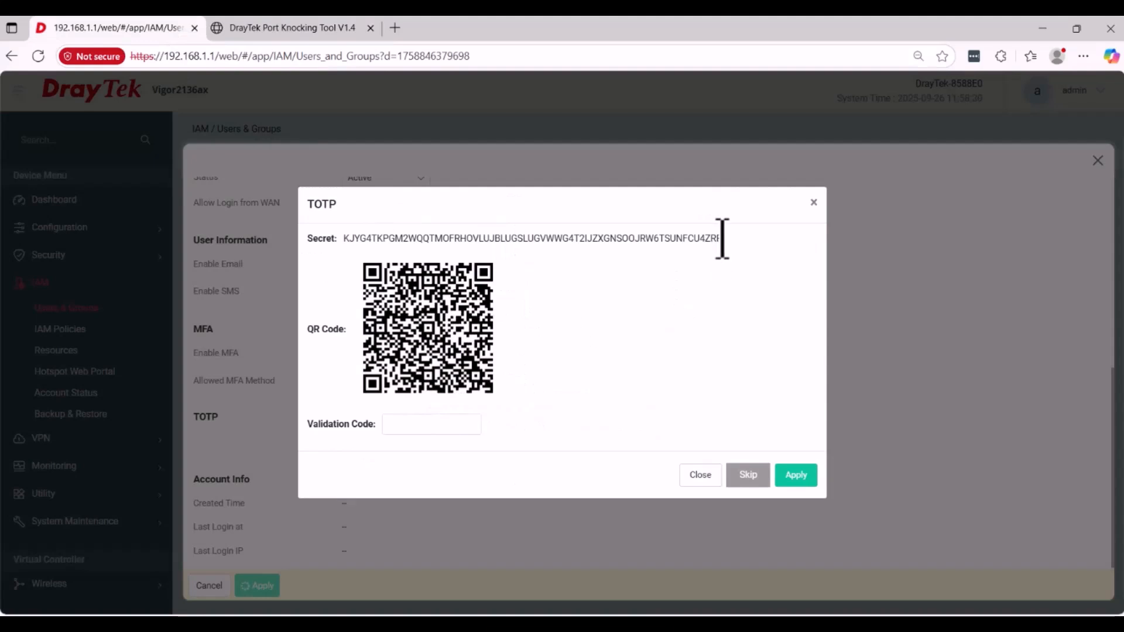
pyautogui.moveTo(723, 238); pyautogui.dragTo(339, 239)
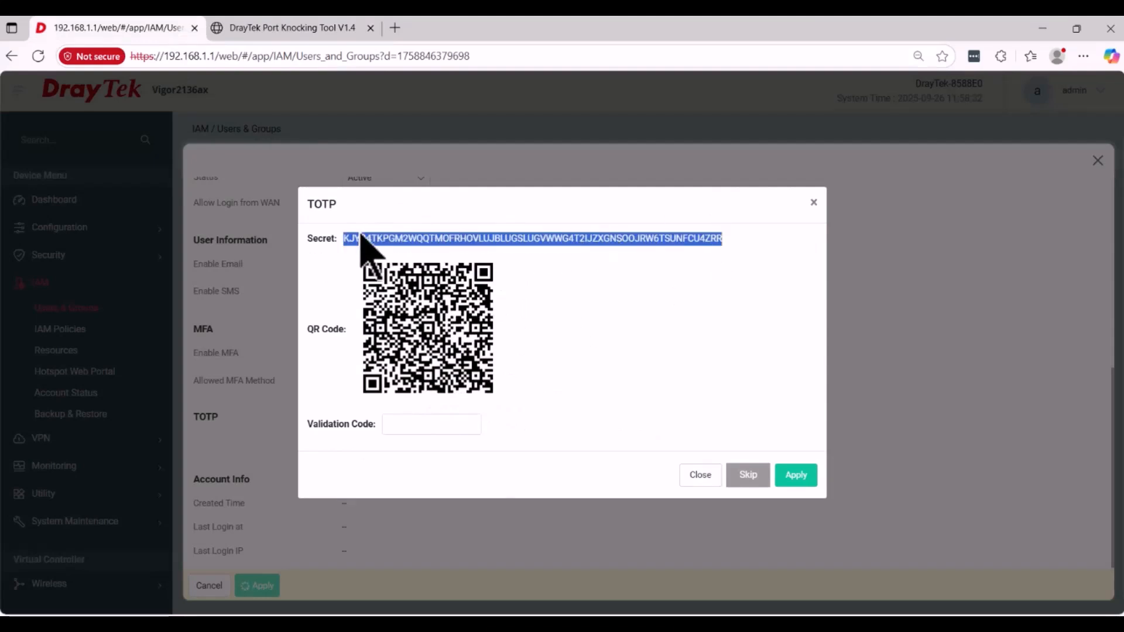
pyautogui.rightClick(359, 235)
pyautogui.click(417, 252)
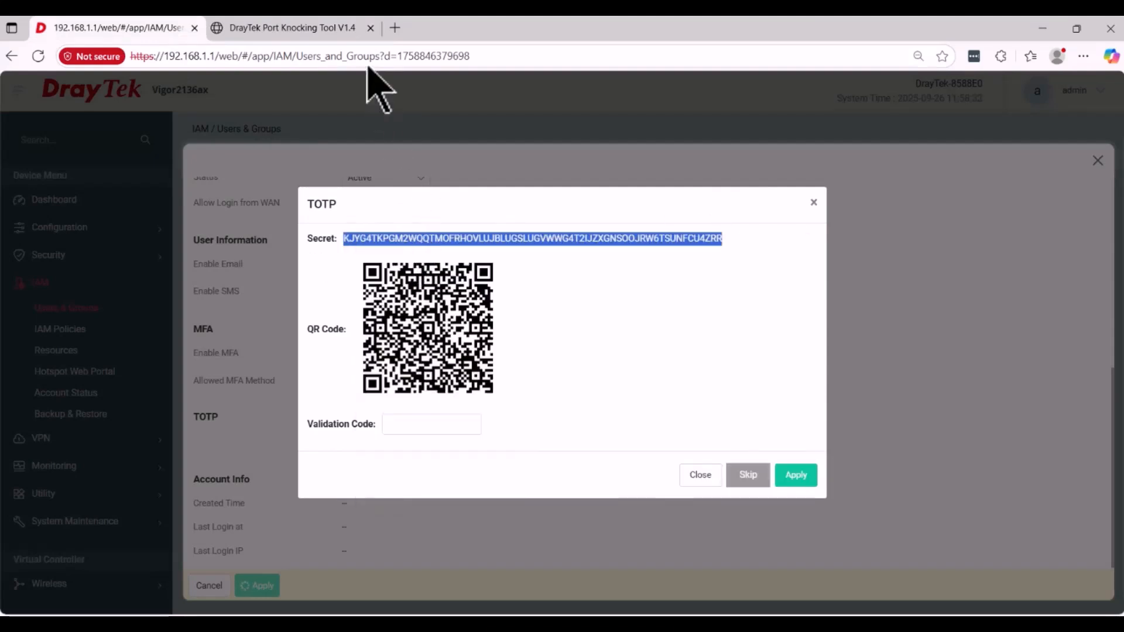
pyautogui.click(326, 32)
pyautogui.rightClick(411, 286)
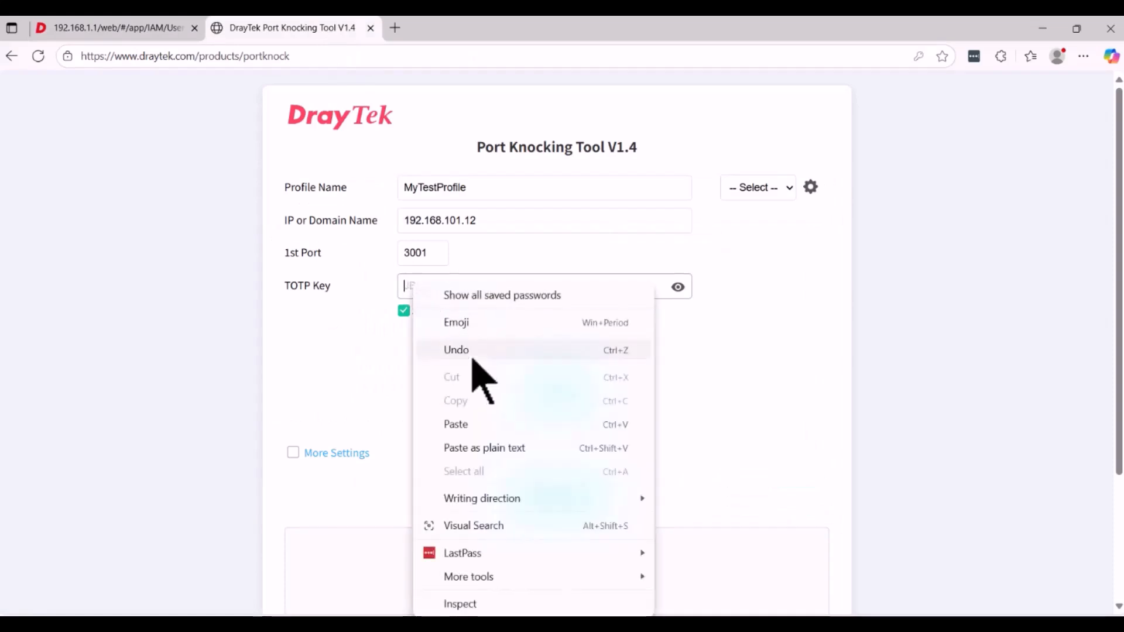
pyautogui.click(463, 425)
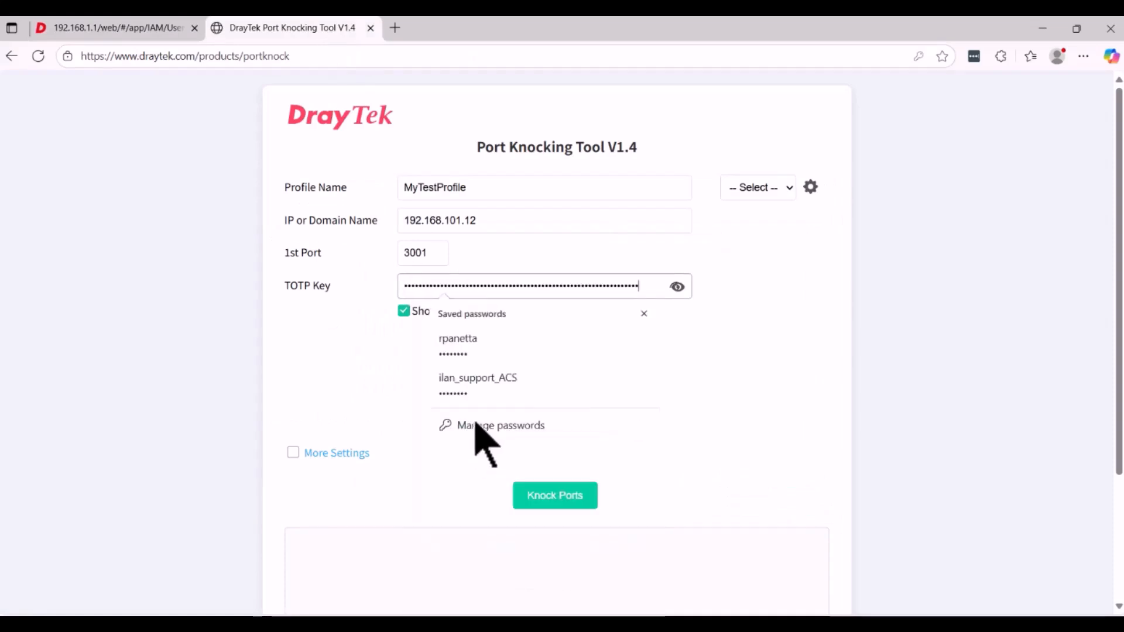
pyautogui.click(351, 344)
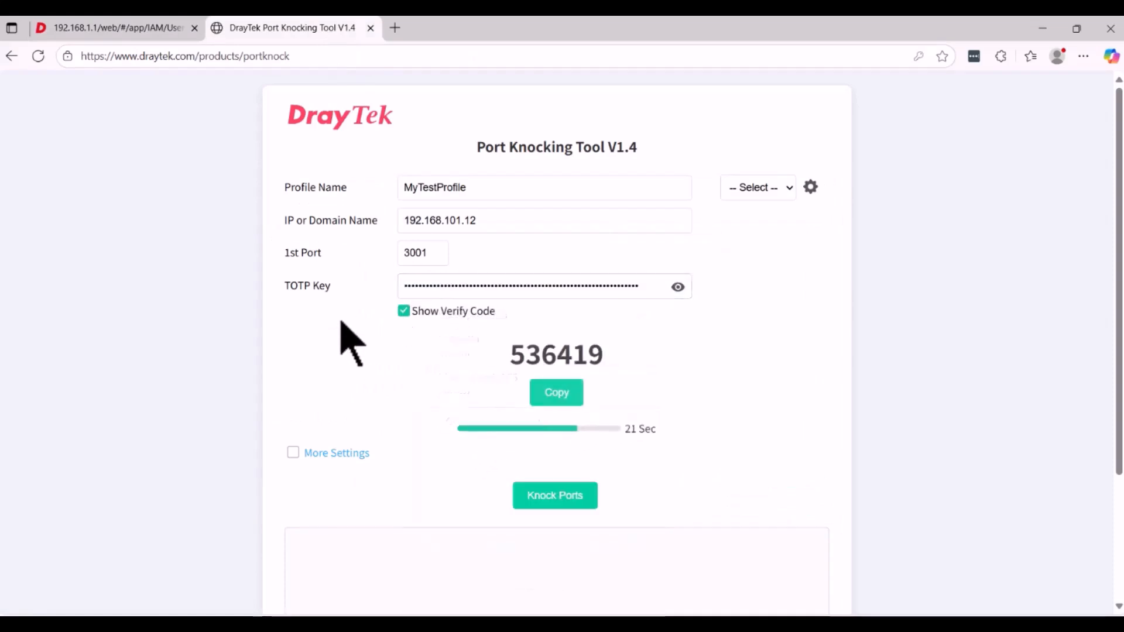
# - Copy the generated verify code, paste it as the validation code in the router's TOTP dialog, and apply it
pyautogui.doubleClick(605, 360)
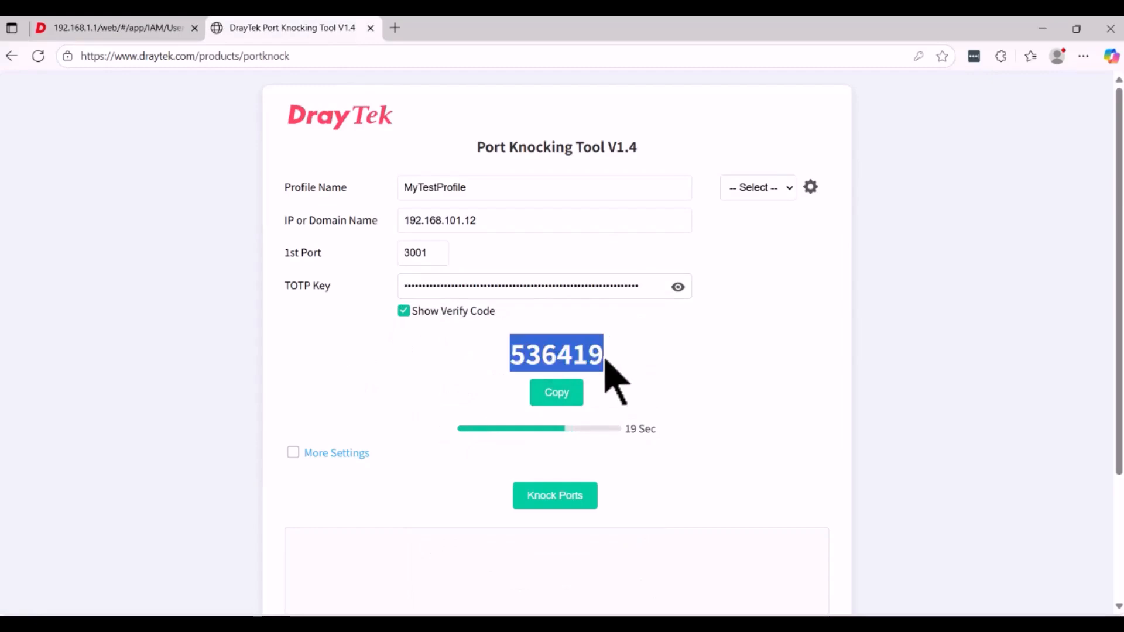
pyautogui.click(556, 392)
pyautogui.click(165, 27)
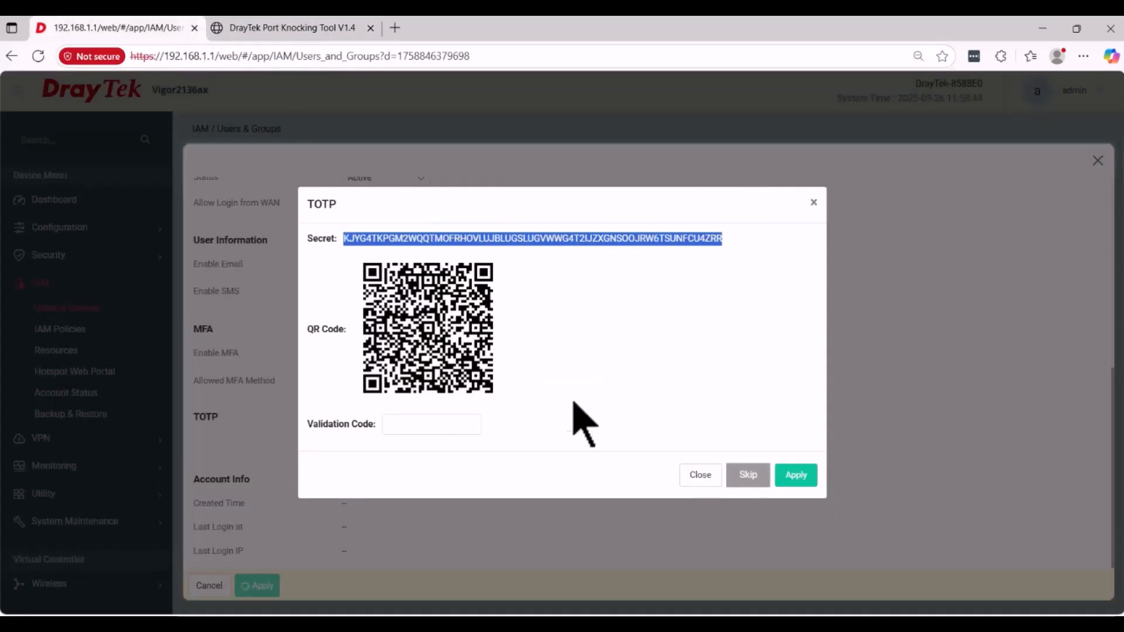
pyautogui.click(444, 423)
pyautogui.rightClick(444, 422)
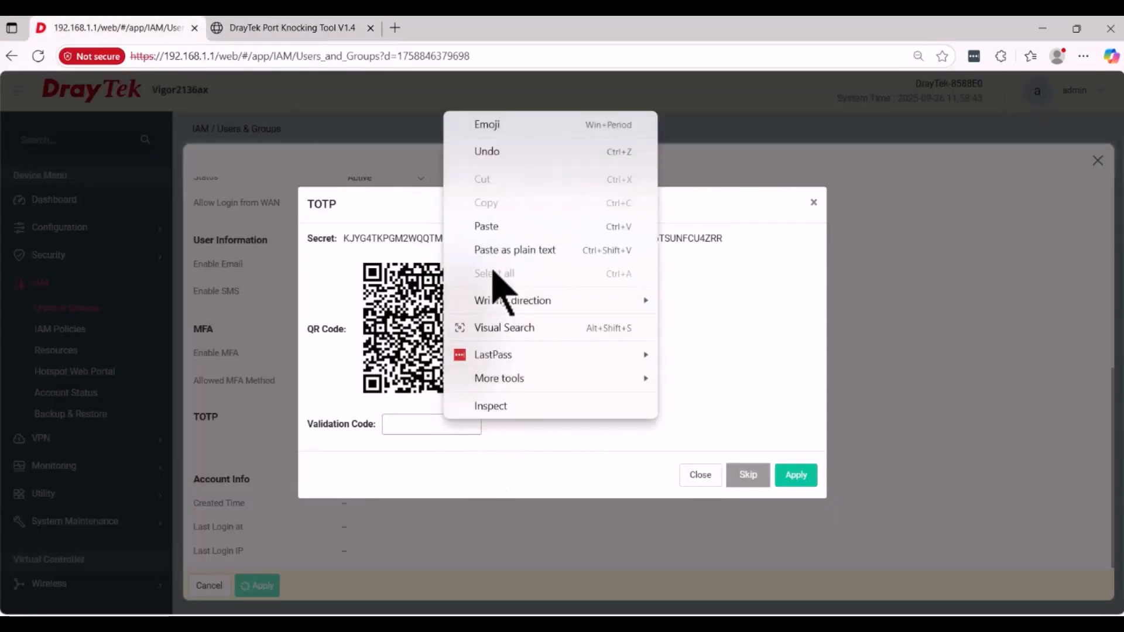
pyautogui.click(499, 254)
pyautogui.click(787, 481)
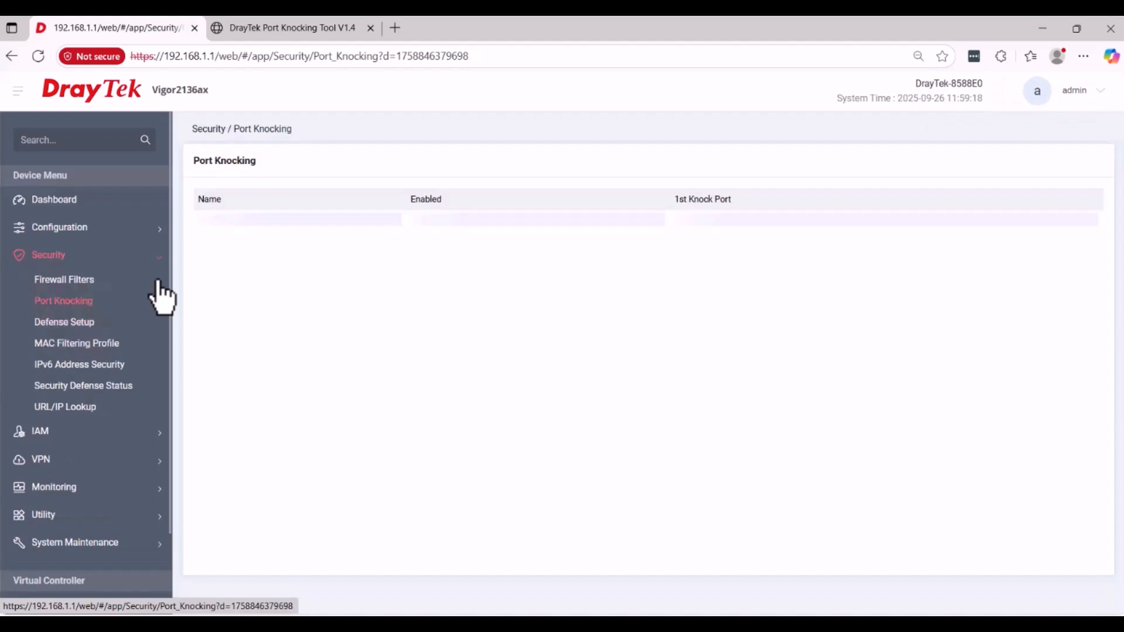
# - Add an enabled port knocking profile named rdp with 1st Knock Port 3001
pyautogui.click(218, 195)
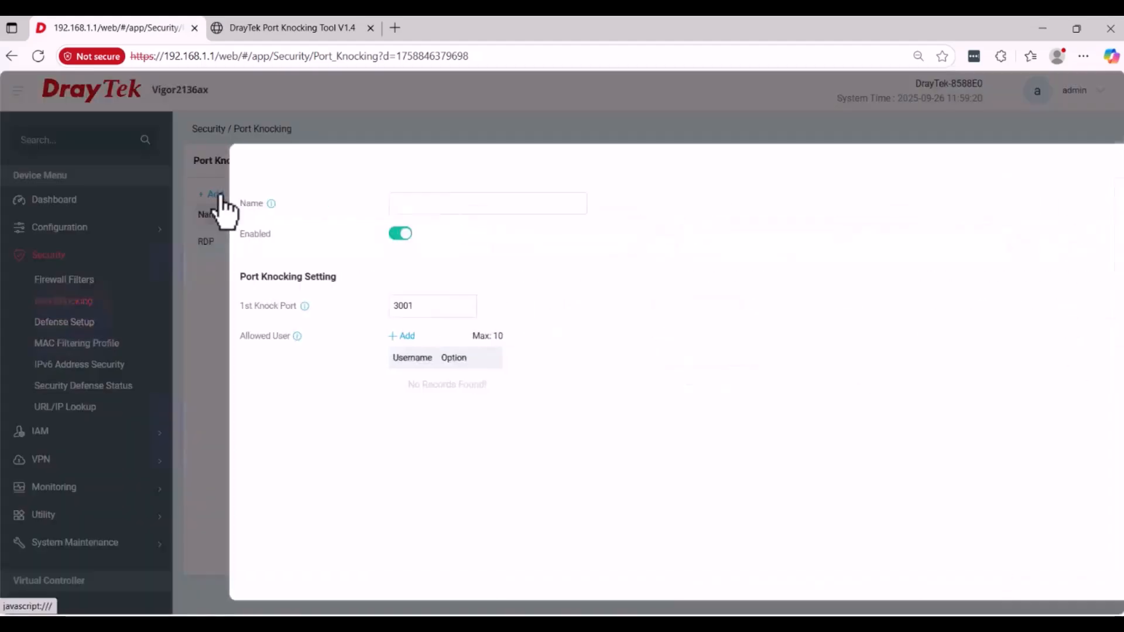
pyautogui.click(372, 203)
pyautogui.write('rdp')
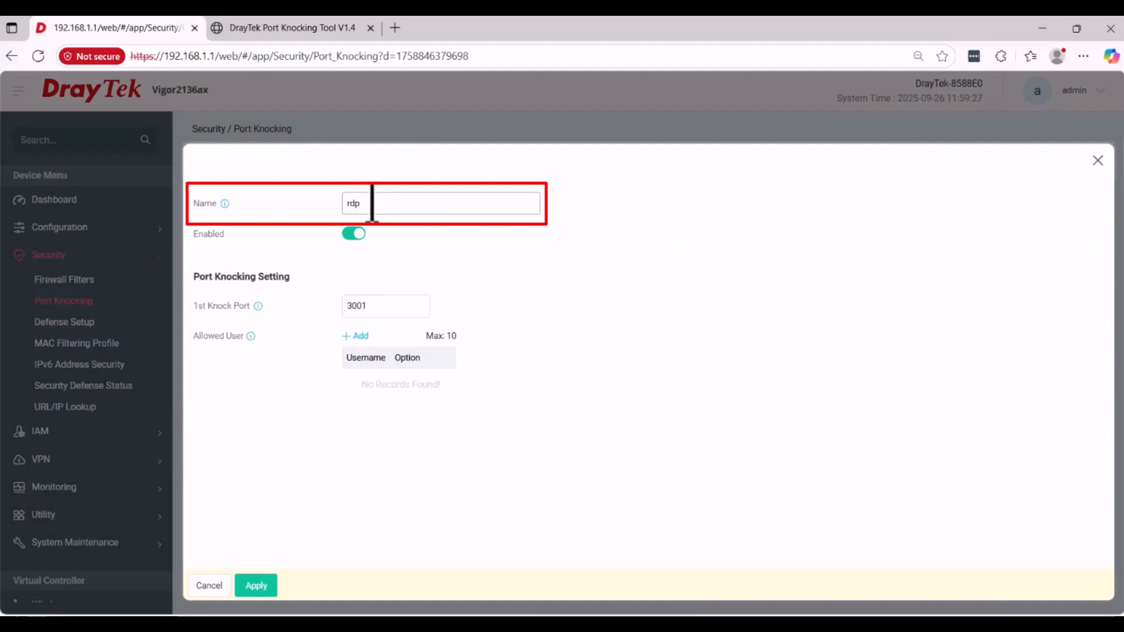
pyautogui.click(357, 235)
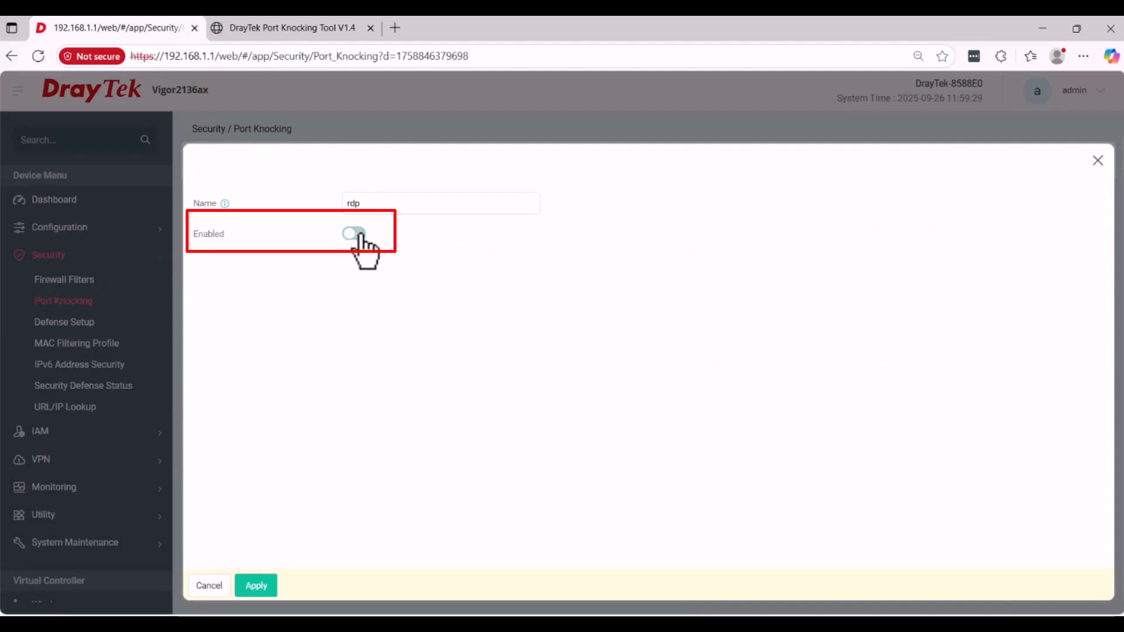
pyautogui.click(359, 235)
pyautogui.click(378, 305)
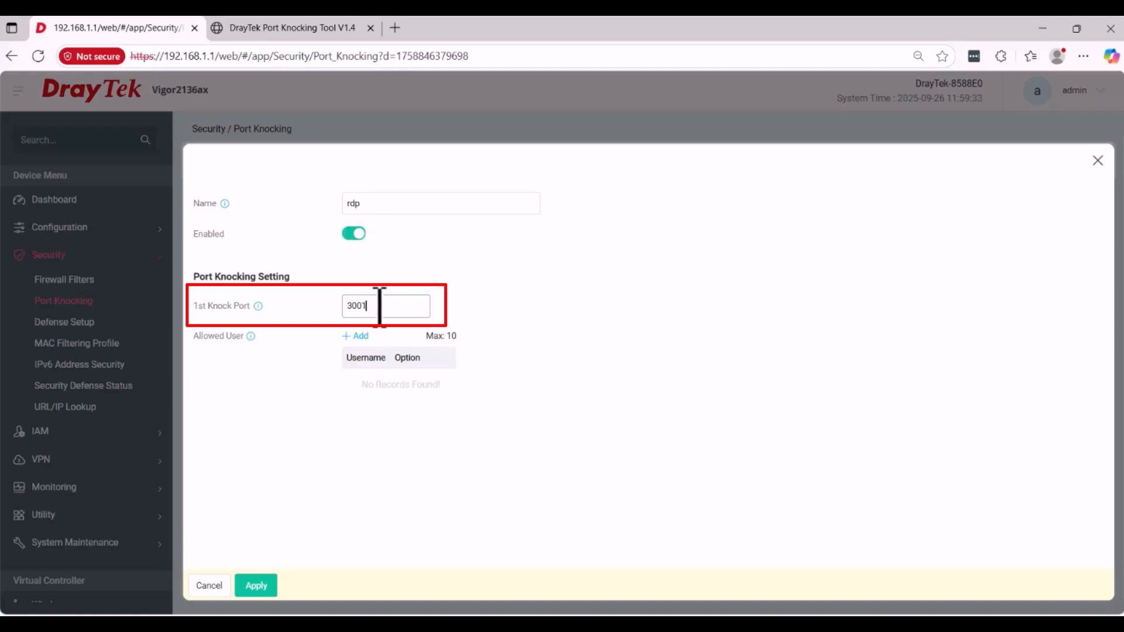
# - Add admin01 as an allowed user of the port knocking profile and apply the profile
pyautogui.click(358, 336)
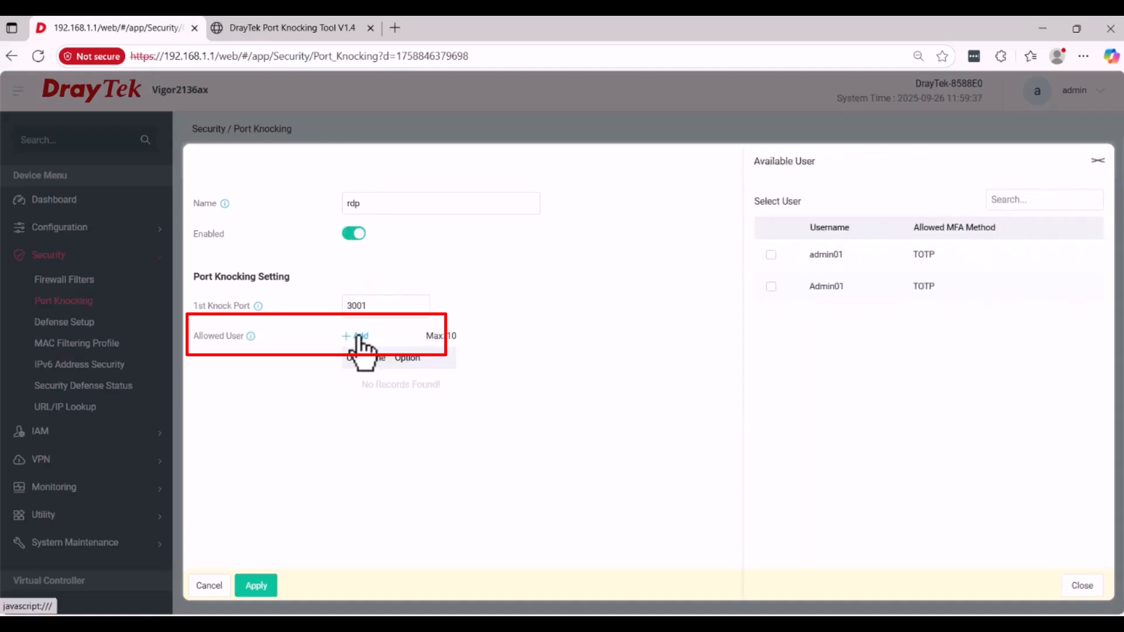
pyautogui.click(770, 255)
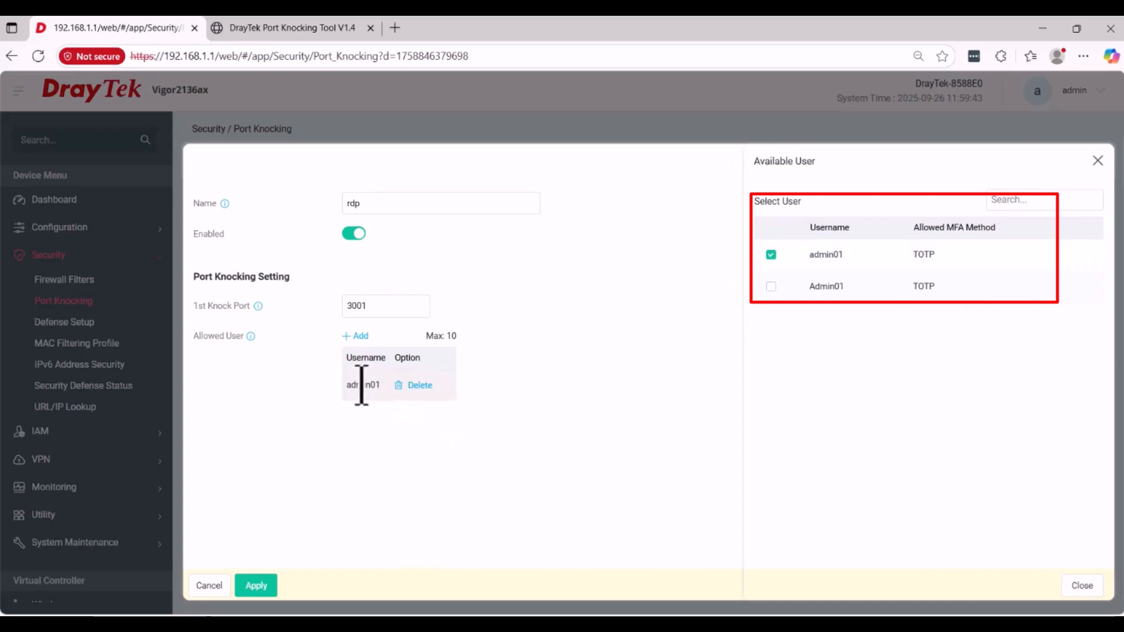
pyautogui.click(257, 586)
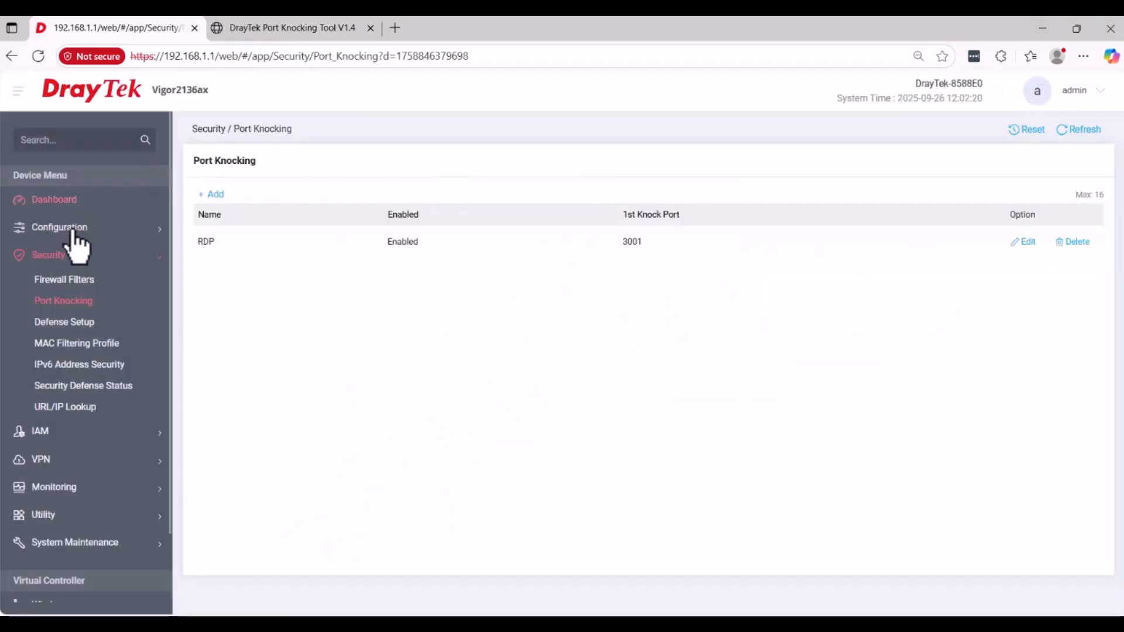
# - Add a new NAT port forwarding rule named rdp and enable it
pyautogui.click(72, 230)
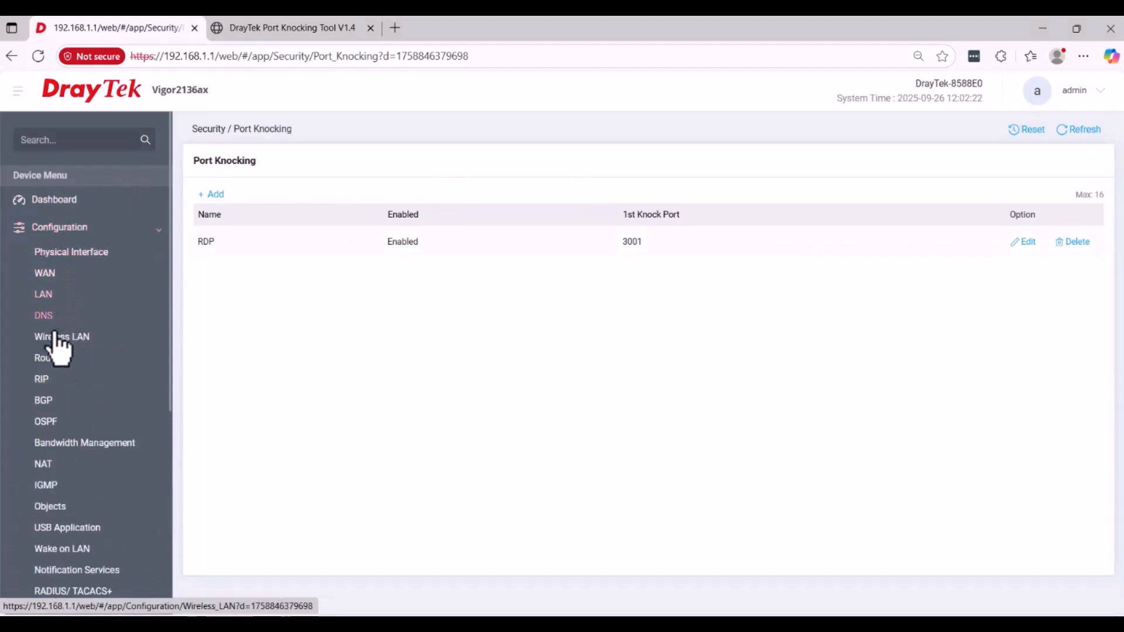
pyautogui.click(48, 464)
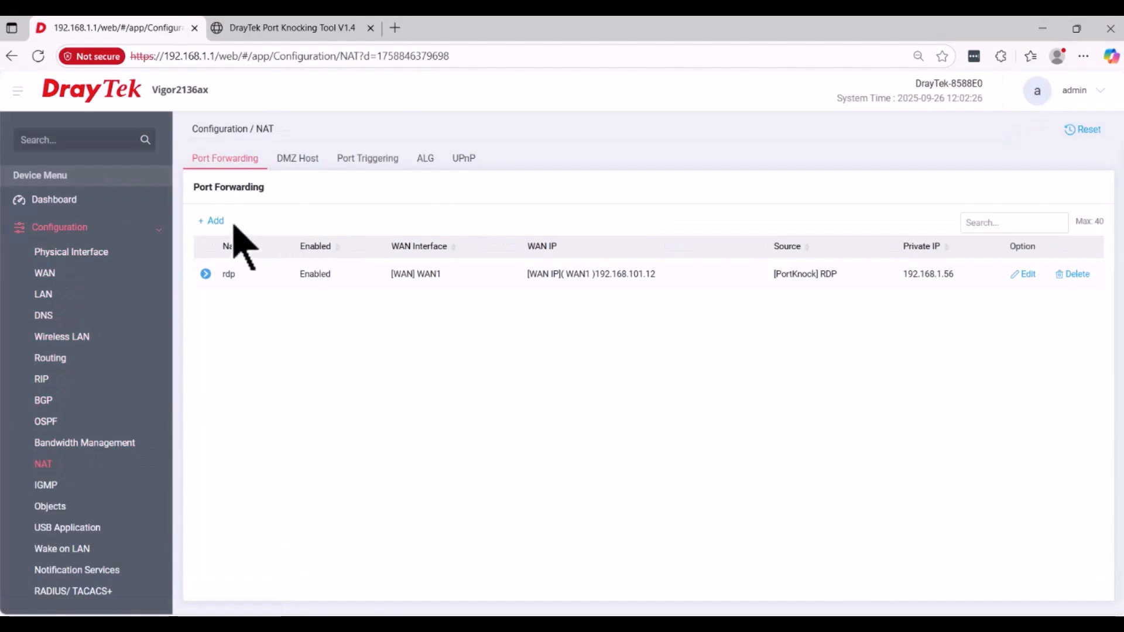
pyautogui.click(206, 221)
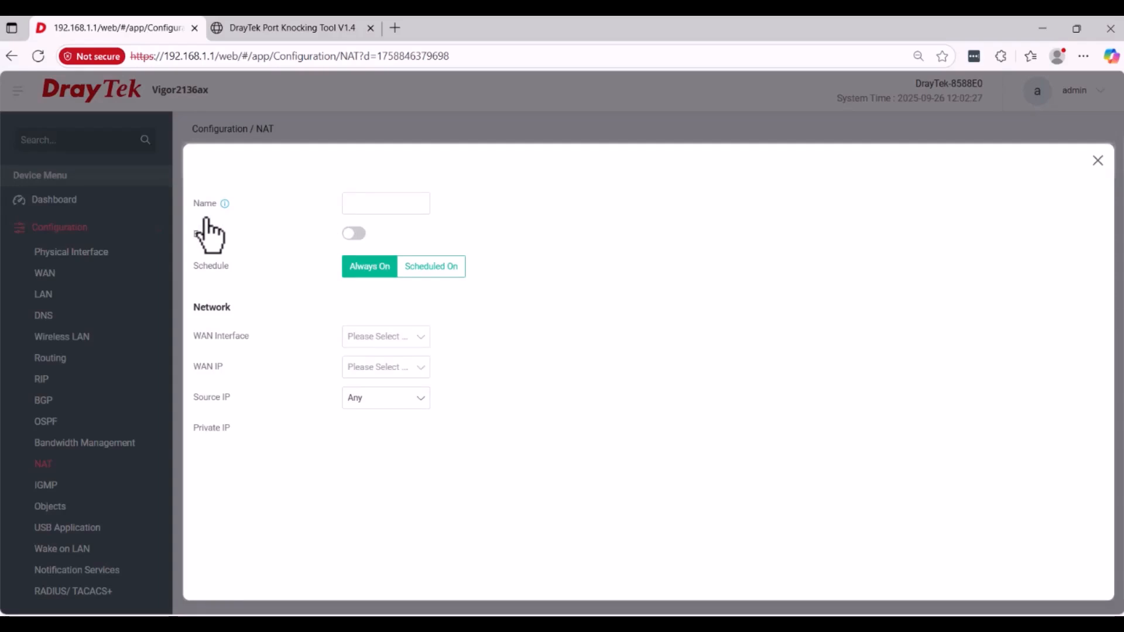
pyautogui.click(362, 203)
pyautogui.write('rdp')
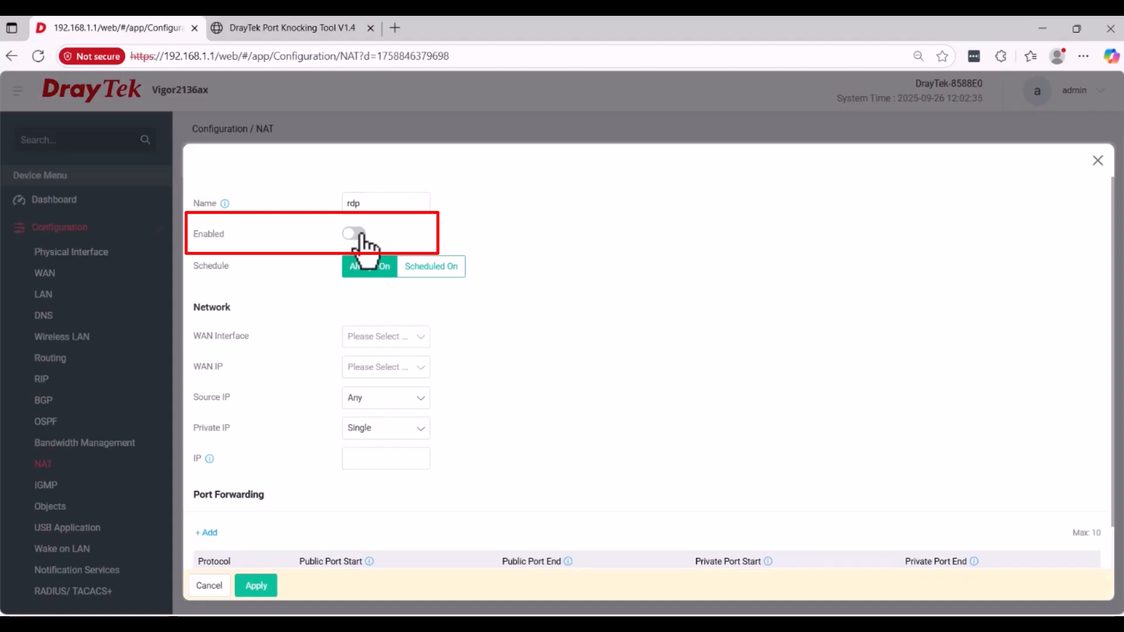
# - Set the rule's WAN Interface to WAN1 (Wired WAN) and its WAN IP to the WAN1 address 192.168.101.12
pyautogui.click(419, 337)
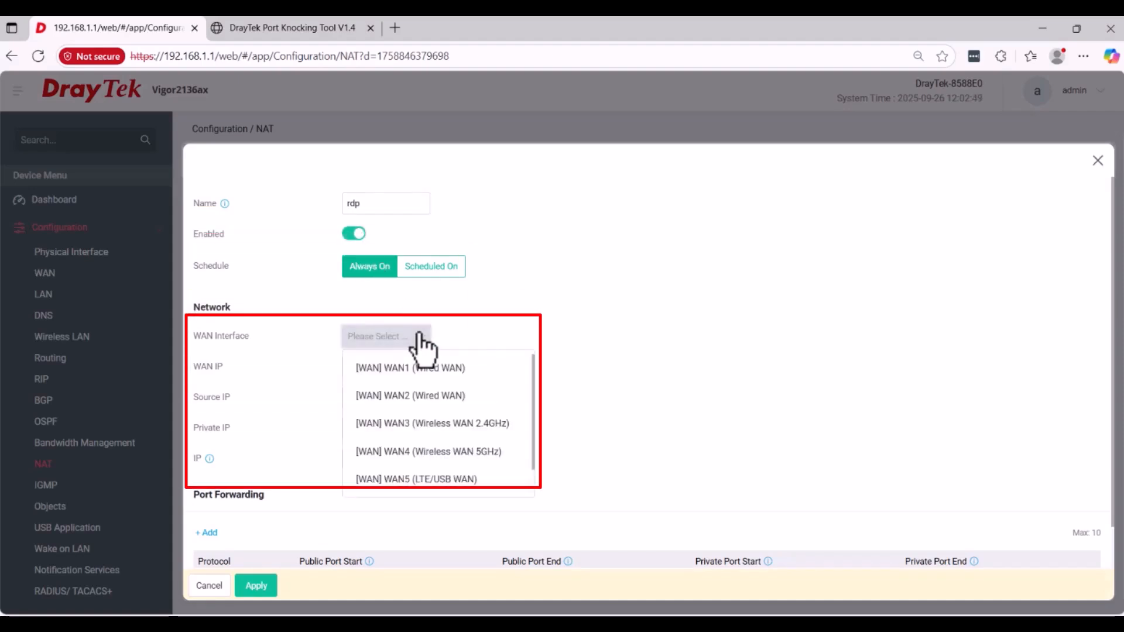
pyautogui.click(444, 369)
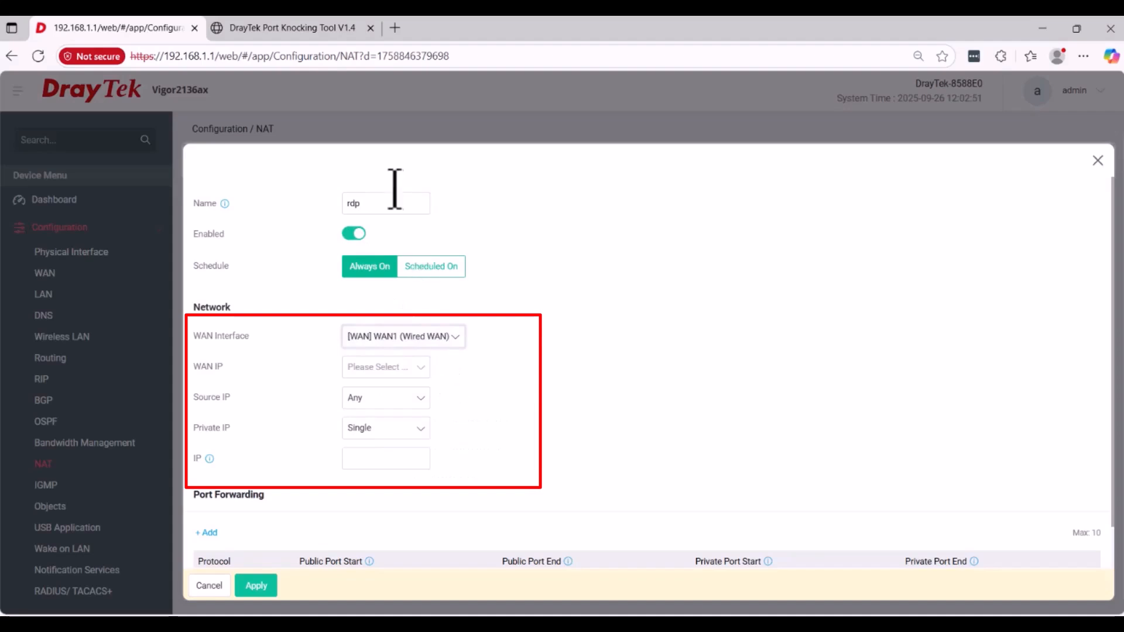
pyautogui.click(426, 369)
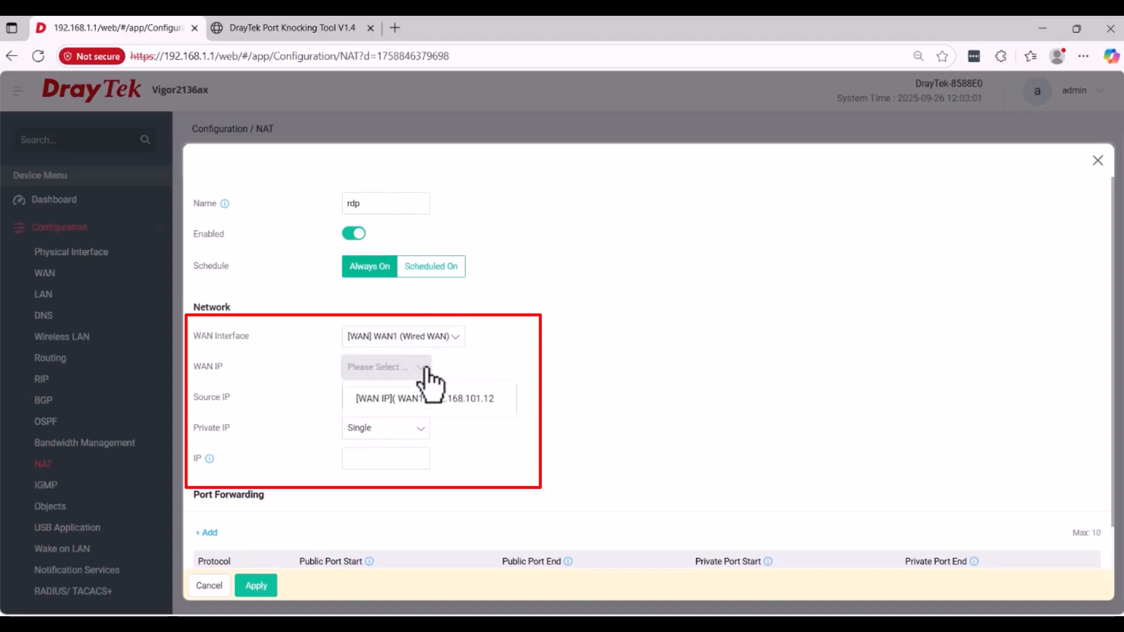
pyautogui.click(442, 399)
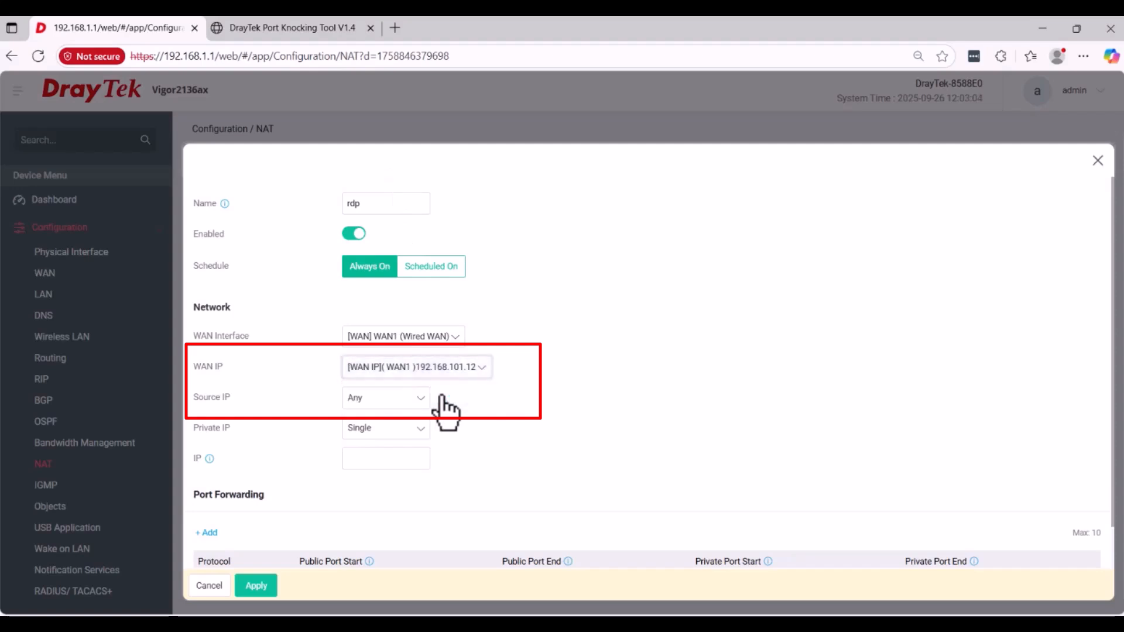
# - Set the rule's Source IP to Port Knocking and add the RDP port knocking profile to it
pyautogui.click(427, 399)
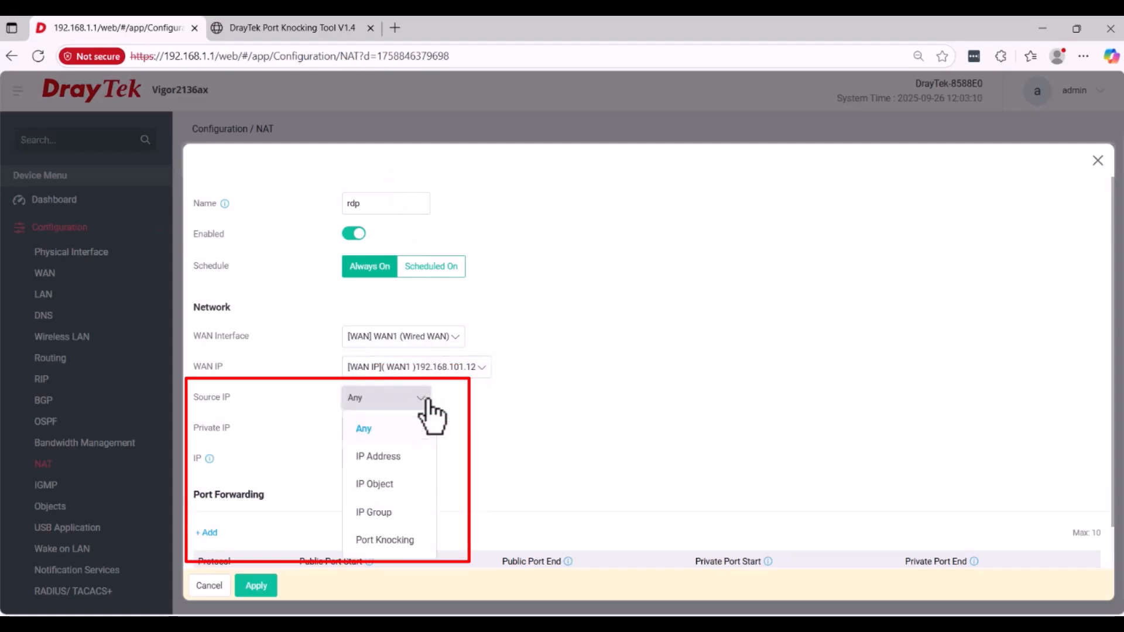
pyautogui.click(409, 539)
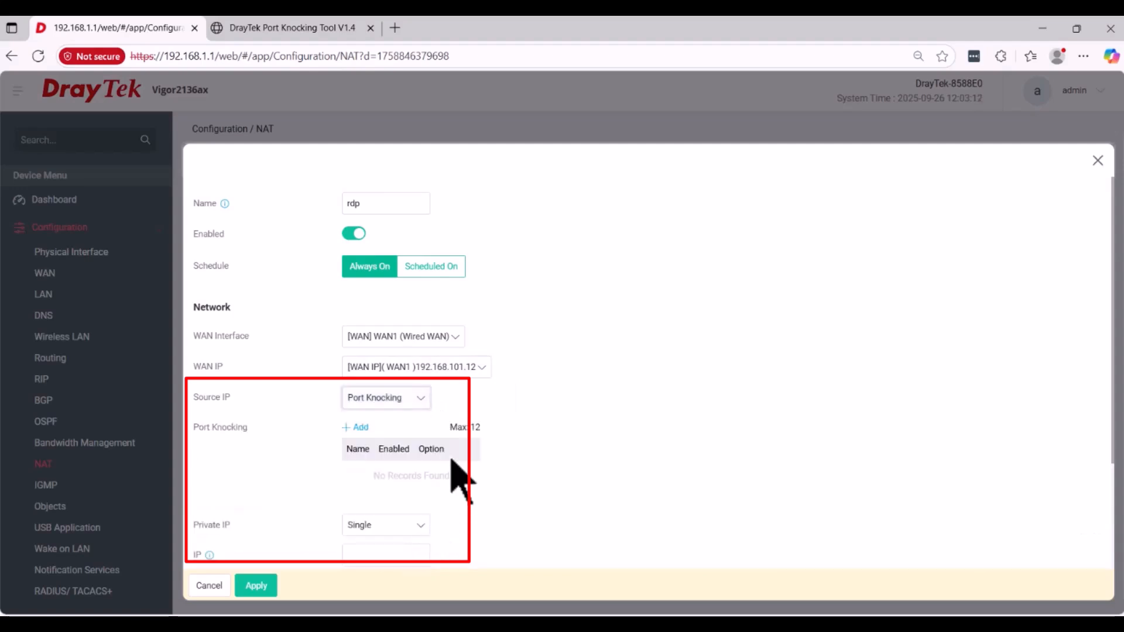
pyautogui.click(360, 427)
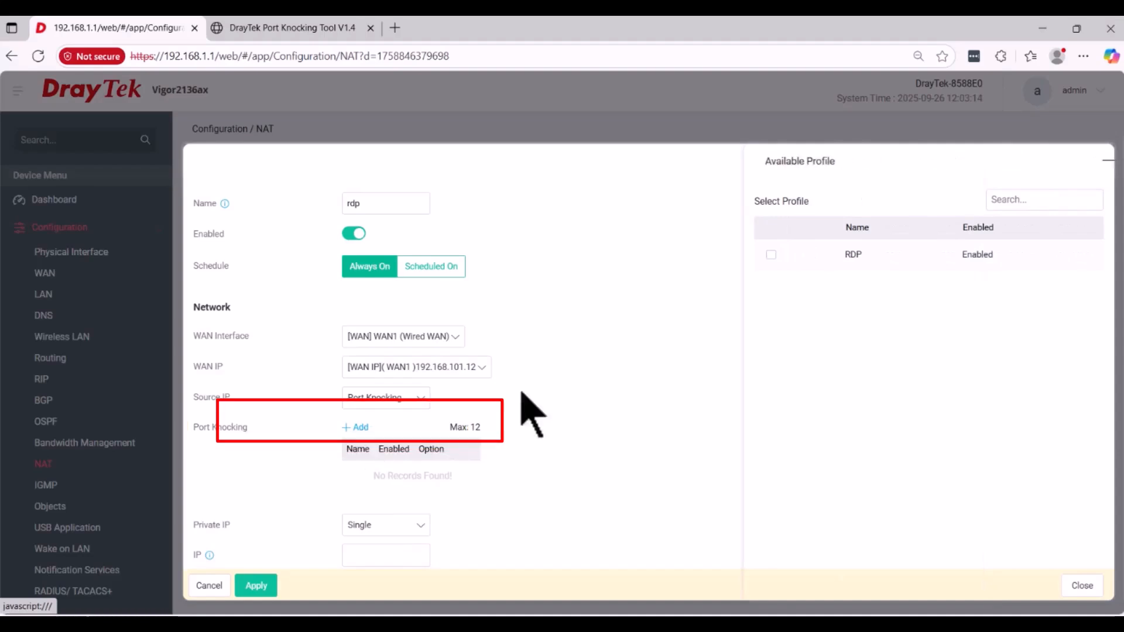
pyautogui.click(771, 255)
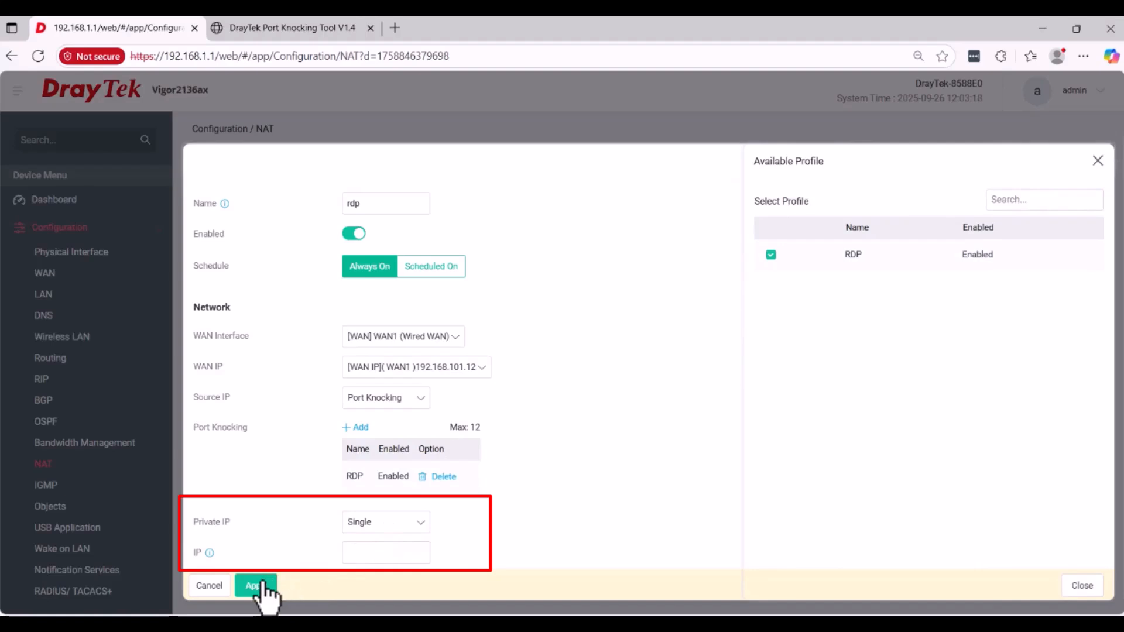
# - Set the Single Private IP to 192.168.1.56 and forward TCP public port 33889 to private port 3389
pyautogui.scroll(-2, 263, 539)
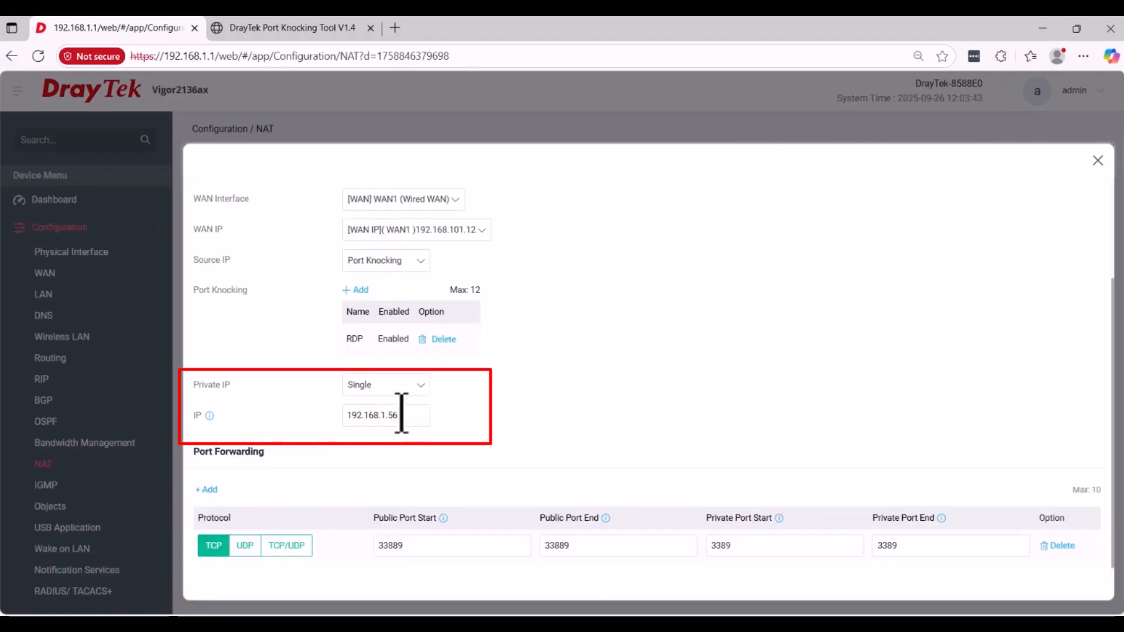
pyautogui.moveTo(402, 416); pyautogui.dragTo(344, 413)
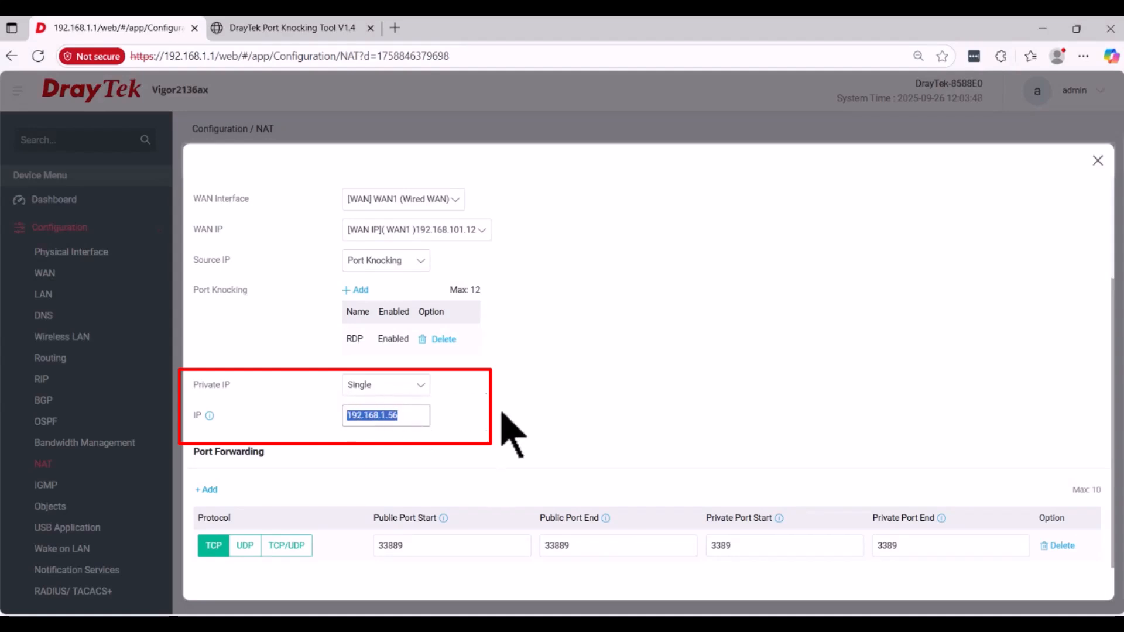
pyautogui.click(558, 423)
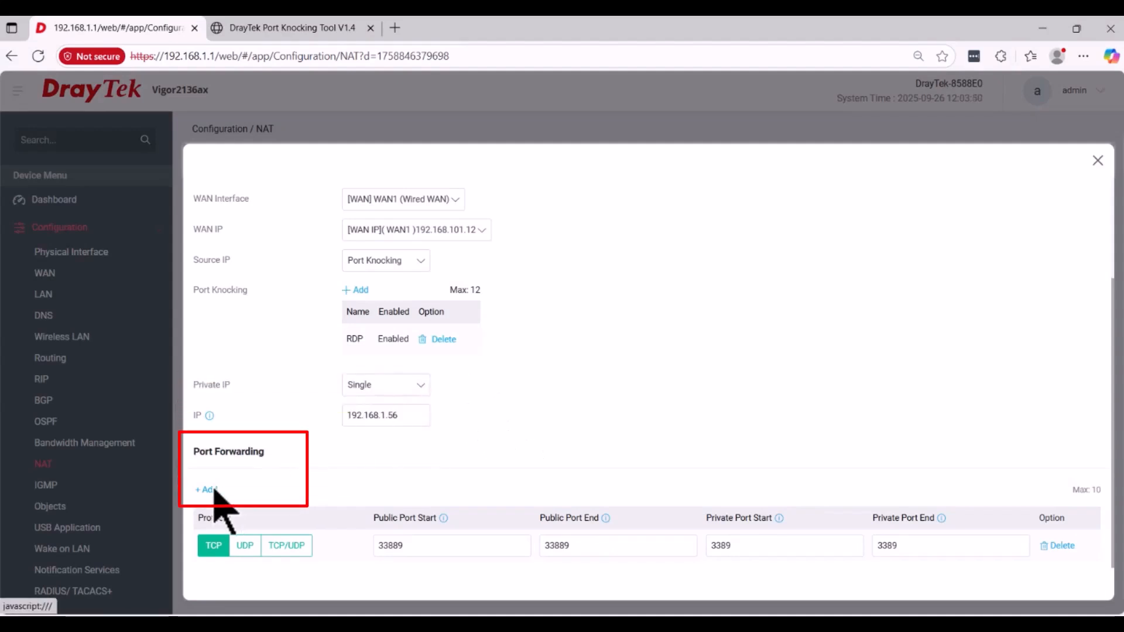
# - Add another TCP port forwarding entry to the rule and review the first entry's public start port
pyautogui.click(209, 489)
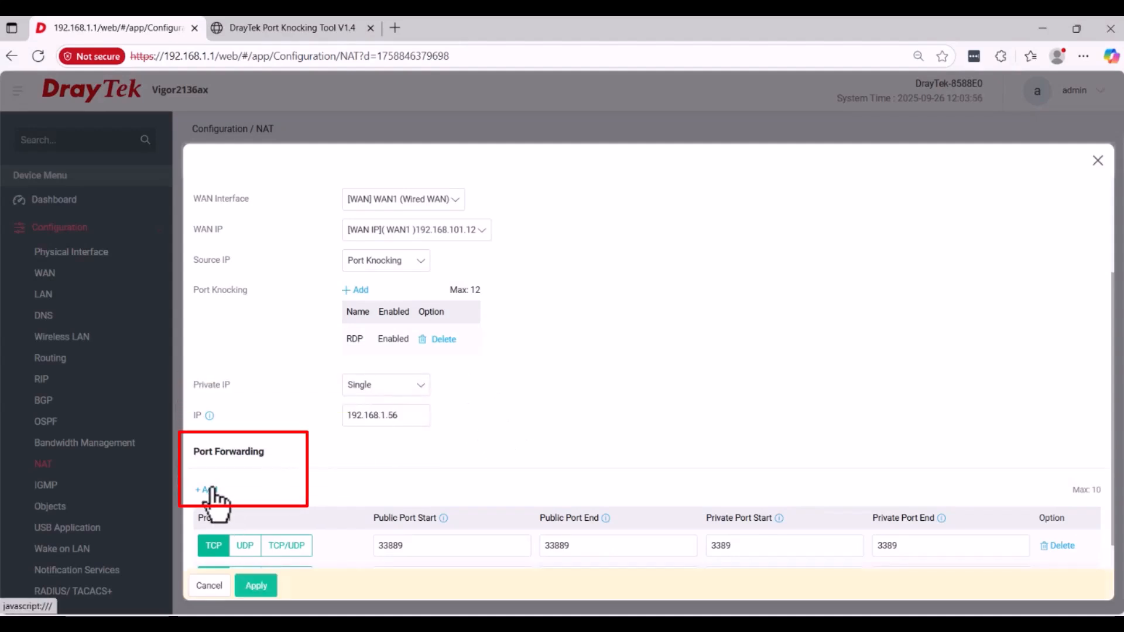
pyautogui.scroll(-1, 249, 476)
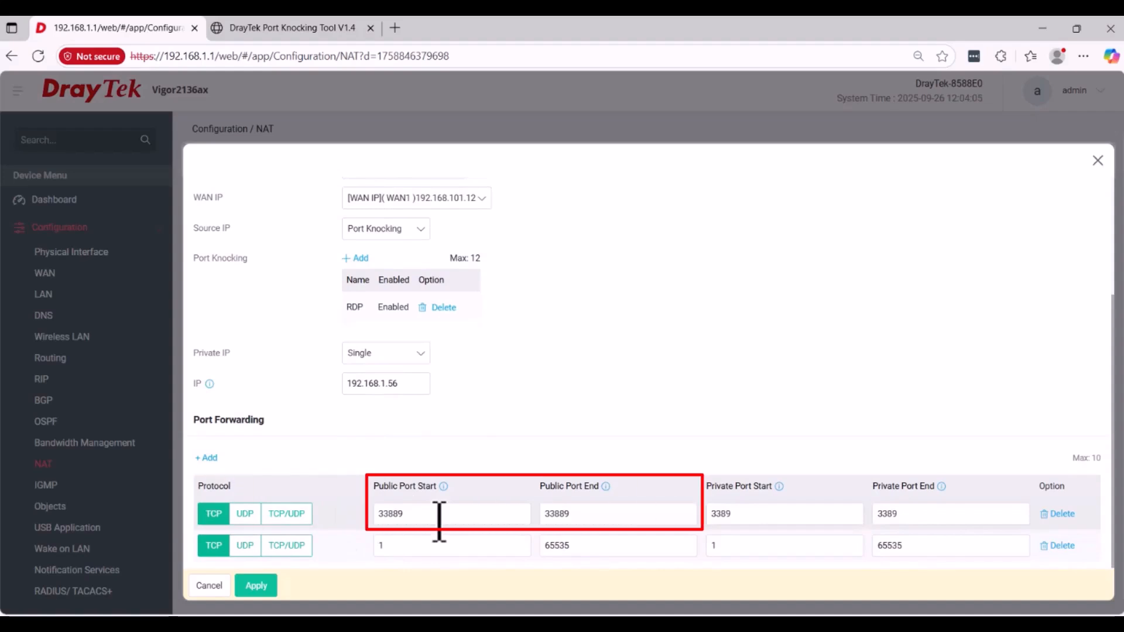
pyautogui.moveTo(439, 521); pyautogui.dragTo(396, 513)
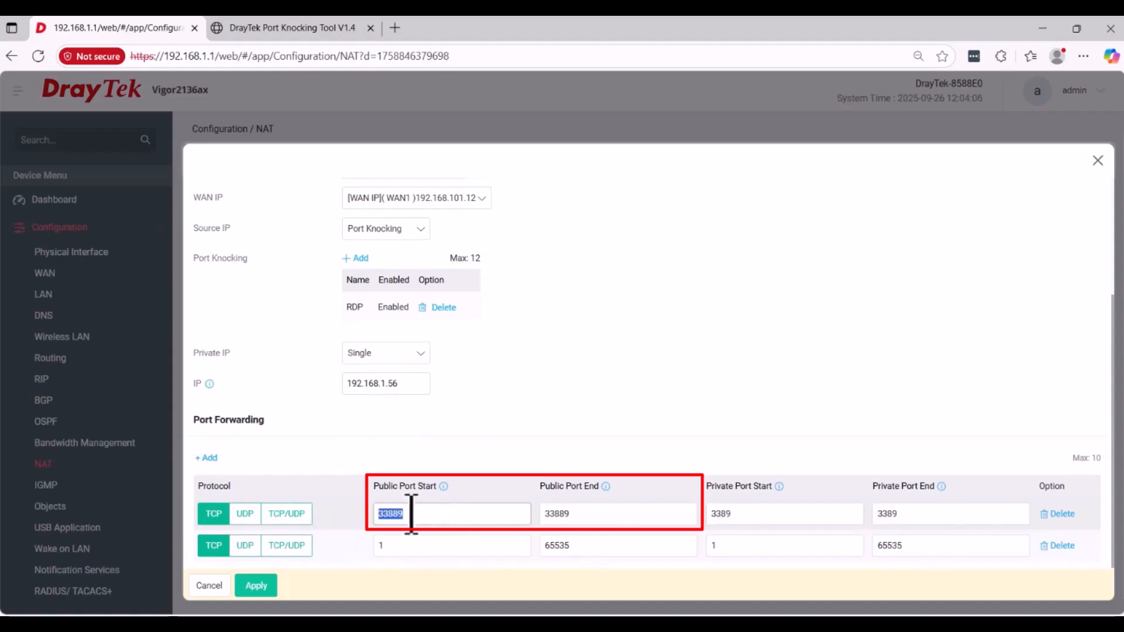
pyautogui.click(415, 515)
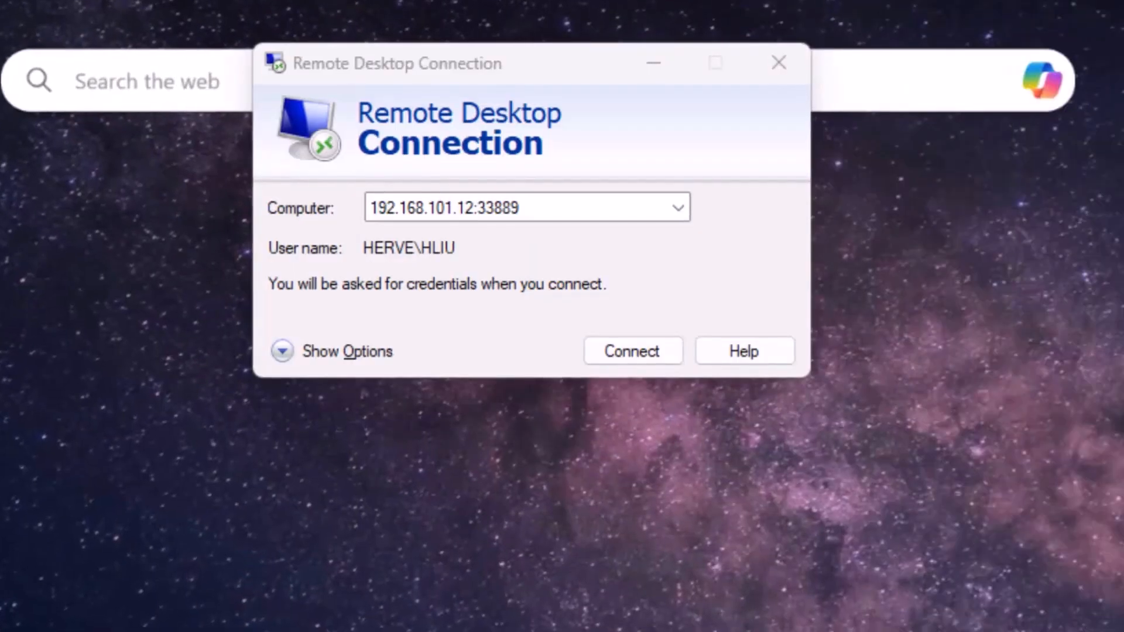
# - Switch to Remote Desktop Connection and try to connect to 192.168.101.12:33889
pyautogui.click(593, 206)
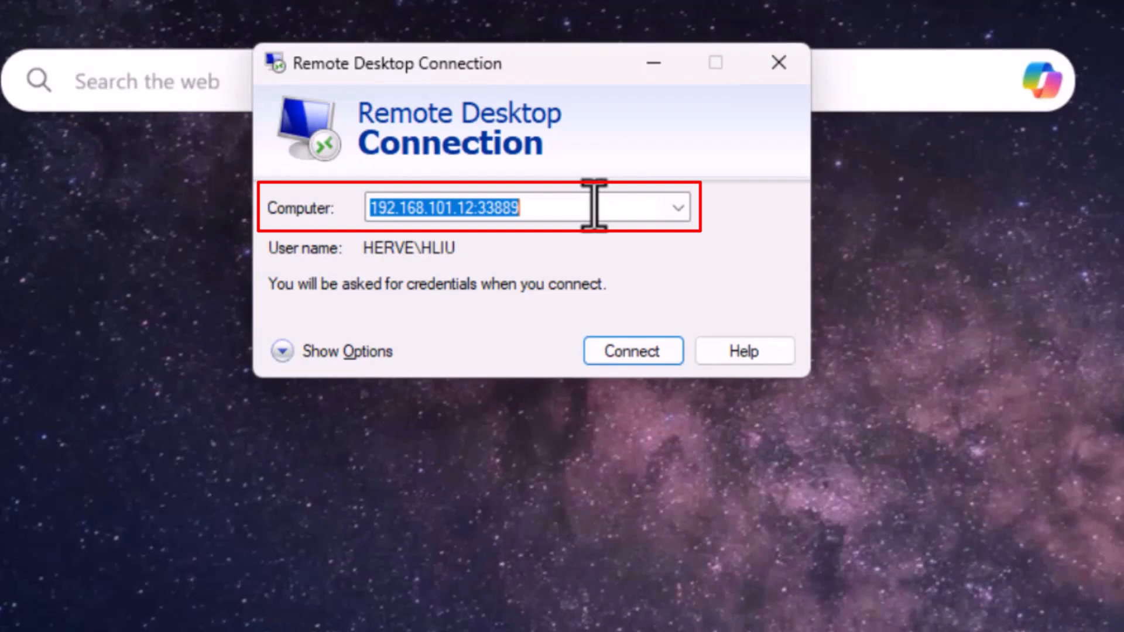
pyautogui.click(634, 358)
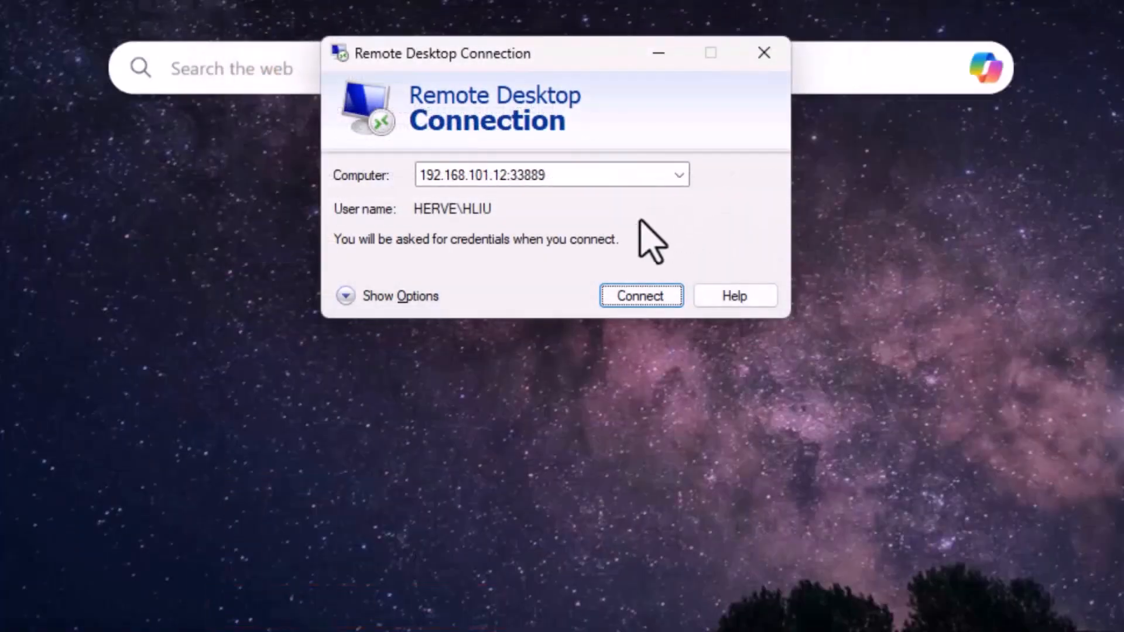
pyautogui.click(640, 297)
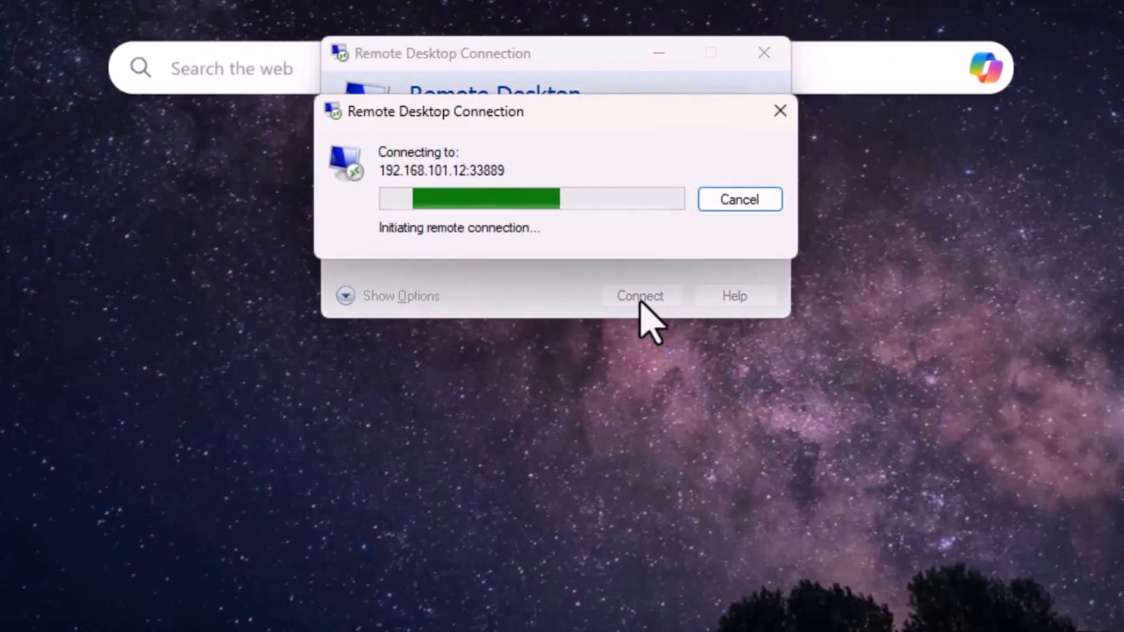